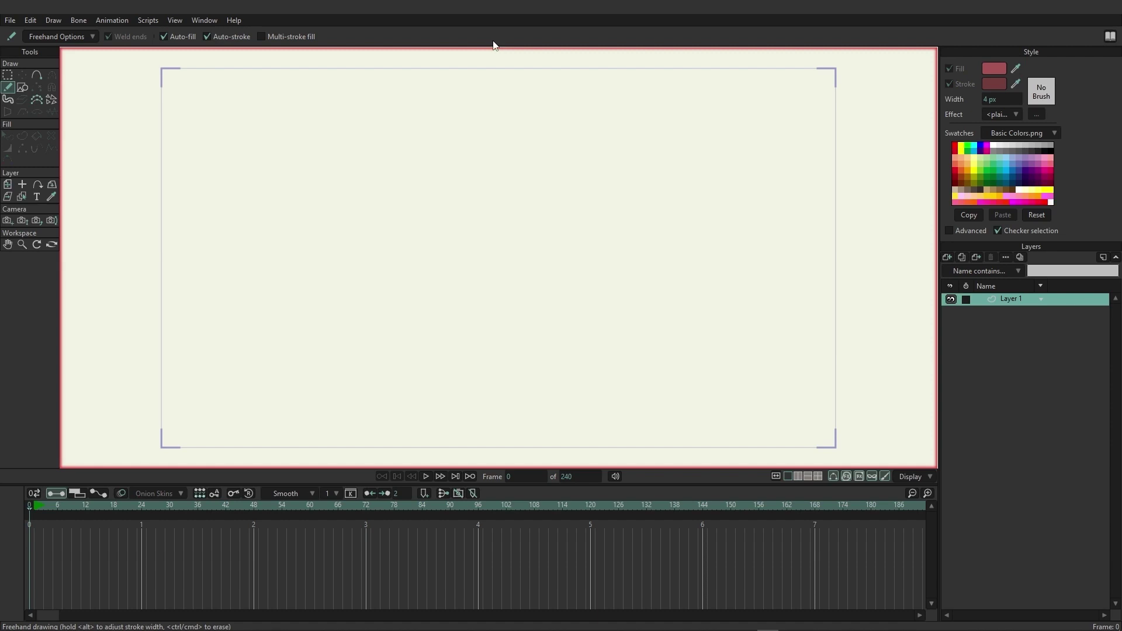
- Add a Frame By Frame layer above Layer 1 and rename it 'fbf'
{"action": "left_click", "coordinate": [947, 258]}
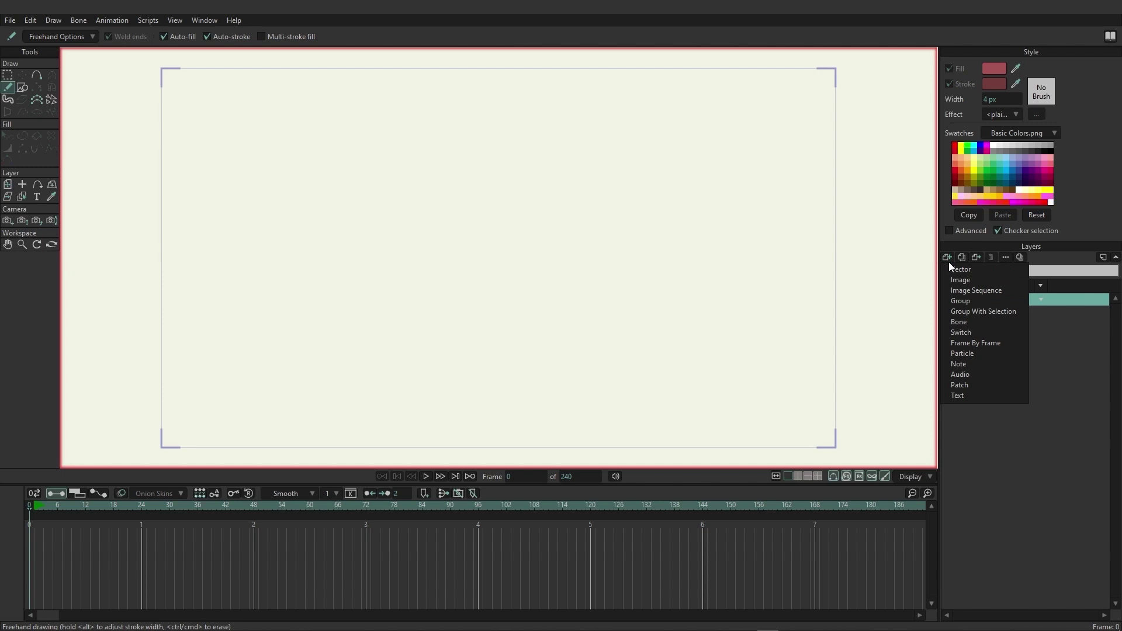
{"action": "left_click", "coordinate": [998, 344]}
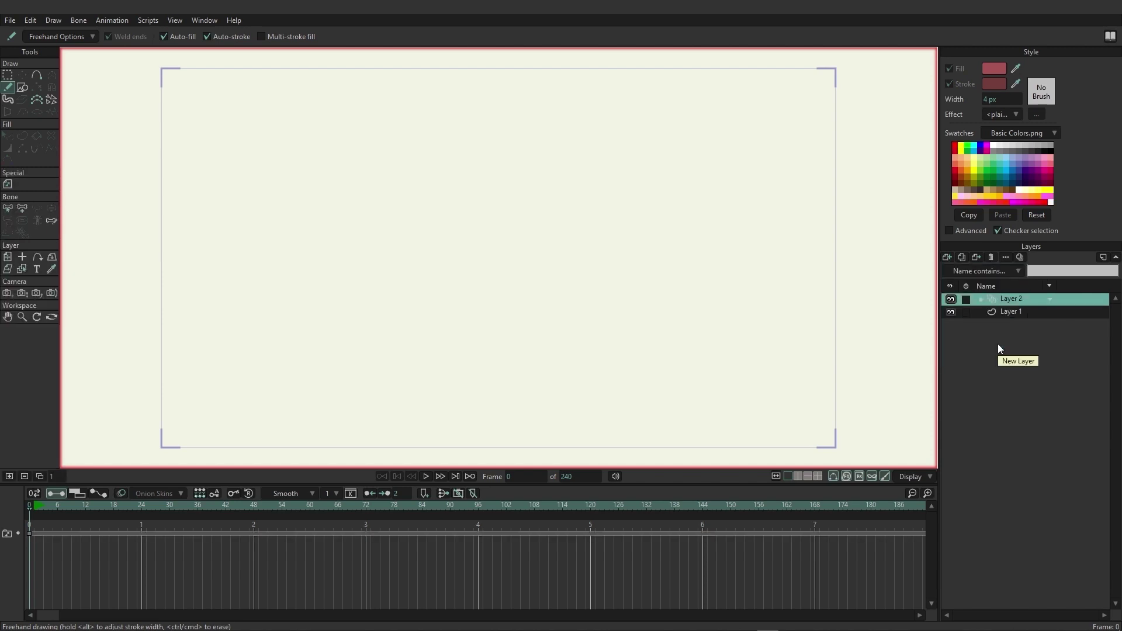
{"action": "double_click", "coordinate": [1004, 299]}
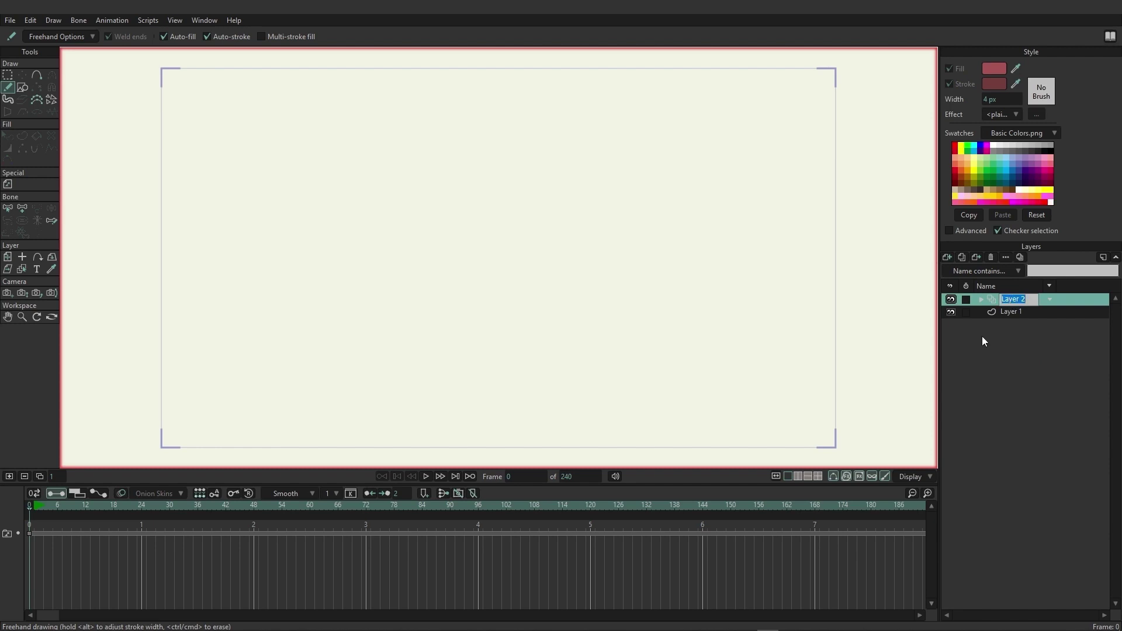
{"action": "type", "text": "fbf"}
{"action": "key", "text": "Return"}
{"action": "left_click", "coordinate": [1010, 314]}
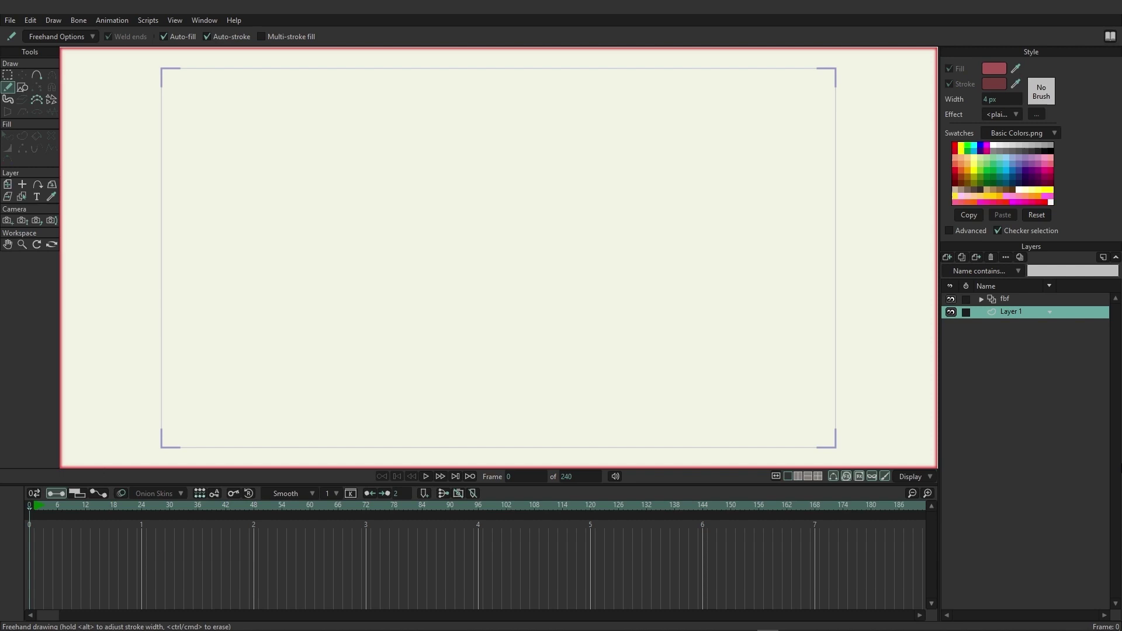
{"action": "left_click", "coordinate": [1008, 299]}
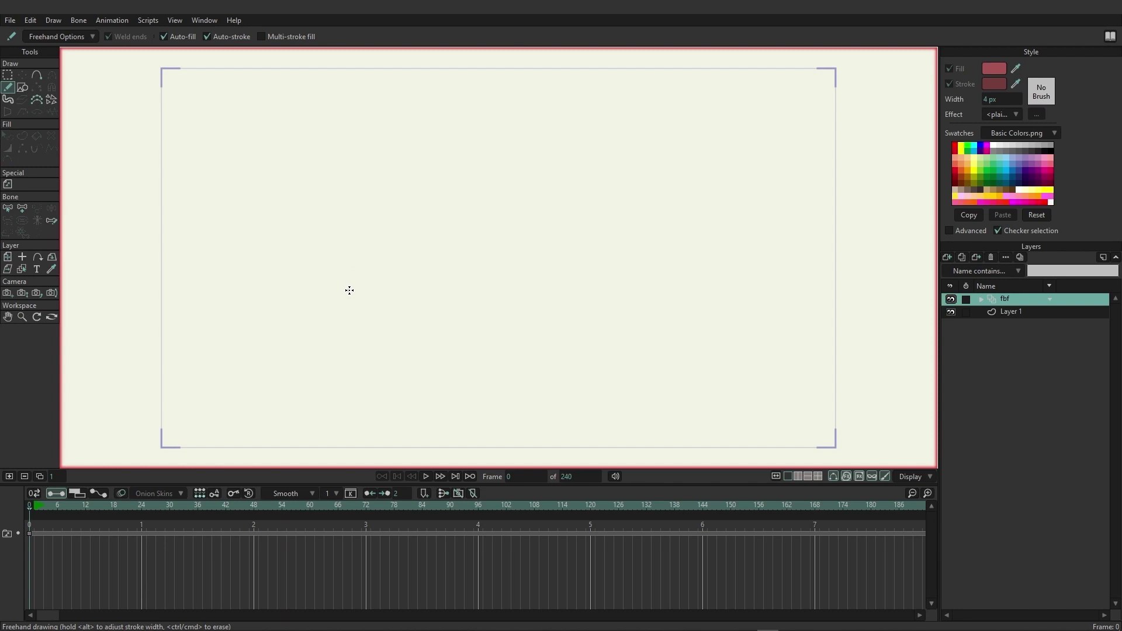
- Use random-width, maximum-smoothing freehand strokes to draw a filled red circle near the canvas top, then scrub the timeline
{"action": "left_click", "coordinate": [62, 38]}
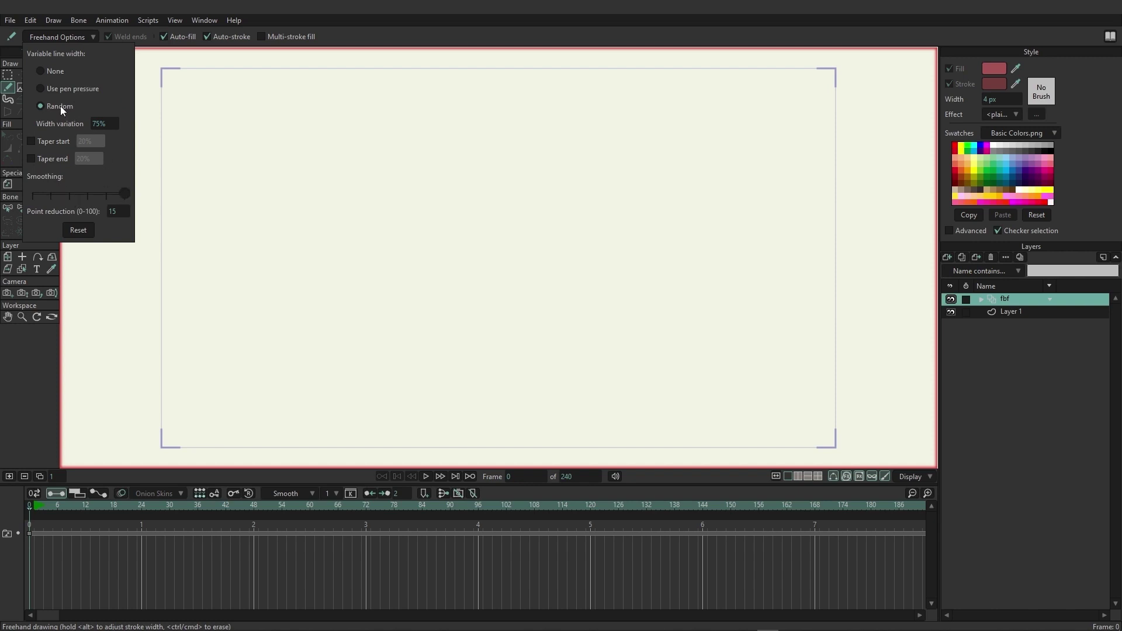
{"action": "left_click", "coordinate": [401, 93]}
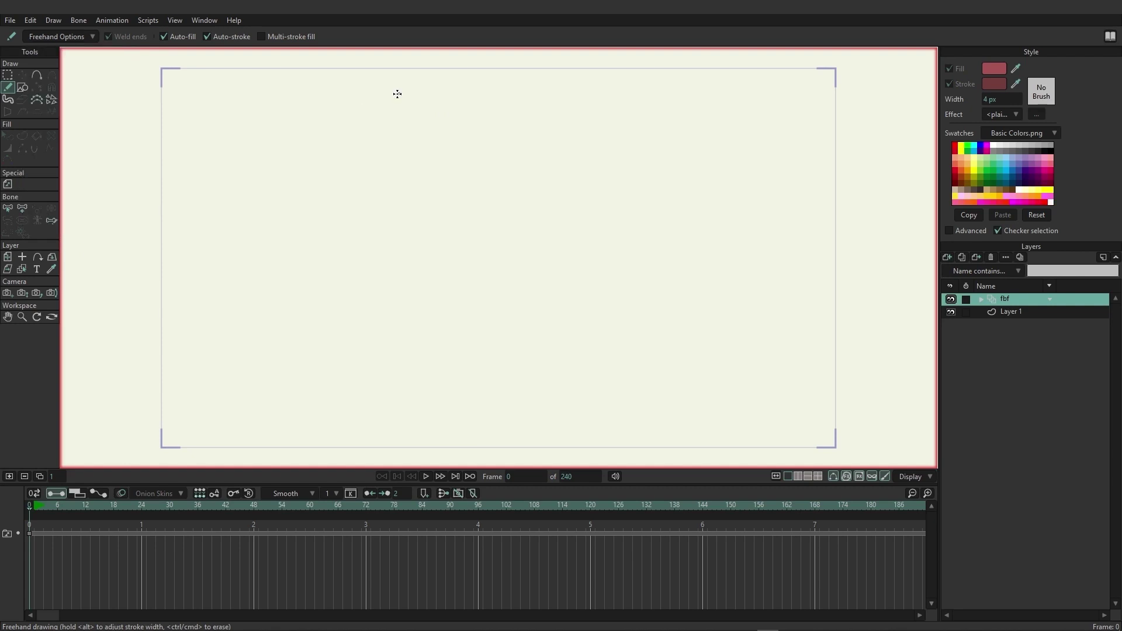
{"action": "mouse_move", "coordinate": [402, 93]}
{"action": "left_mouse_down"}
{"action": "mouse_move", "coordinate": [363, 116]}
{"action": "mouse_move", "coordinate": [360, 152]}
{"action": "mouse_move", "coordinate": [374, 180]}
{"action": "mouse_move", "coordinate": [430, 191]}
{"action": "mouse_move", "coordinate": [462, 175]}
{"action": "mouse_move", "coordinate": [474, 132]}
{"action": "mouse_move", "coordinate": [465, 113]}
{"action": "mouse_move", "coordinate": [404, 93]}
{"action": "left_mouse_up"}
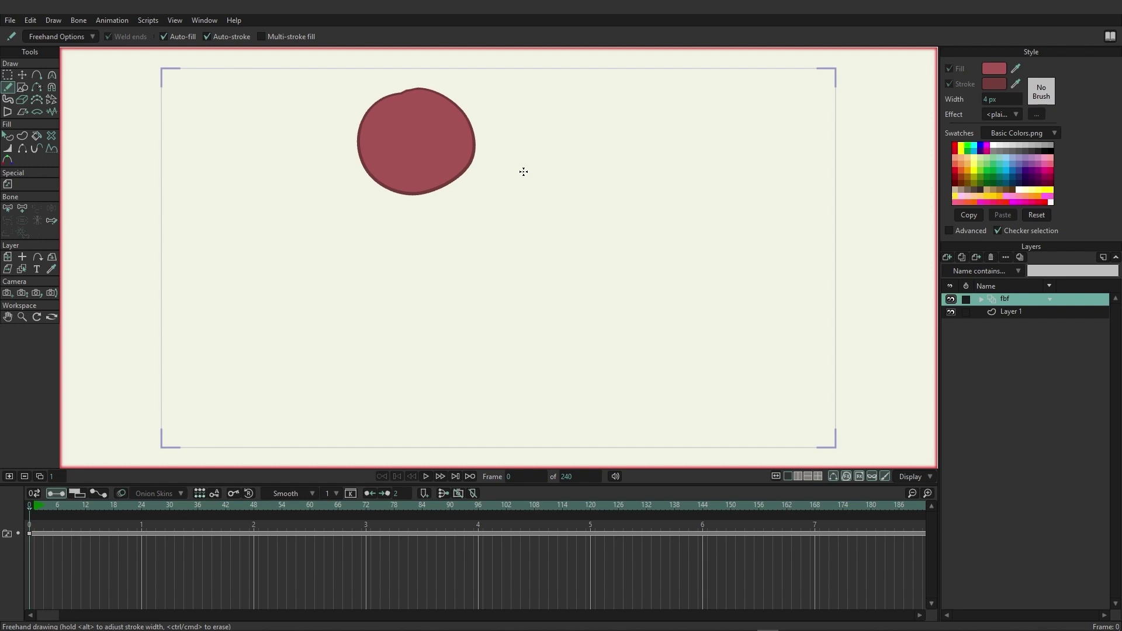
{"action": "left_click_drag", "start_coordinate": [48, 510], "coordinate": [516, 525]}
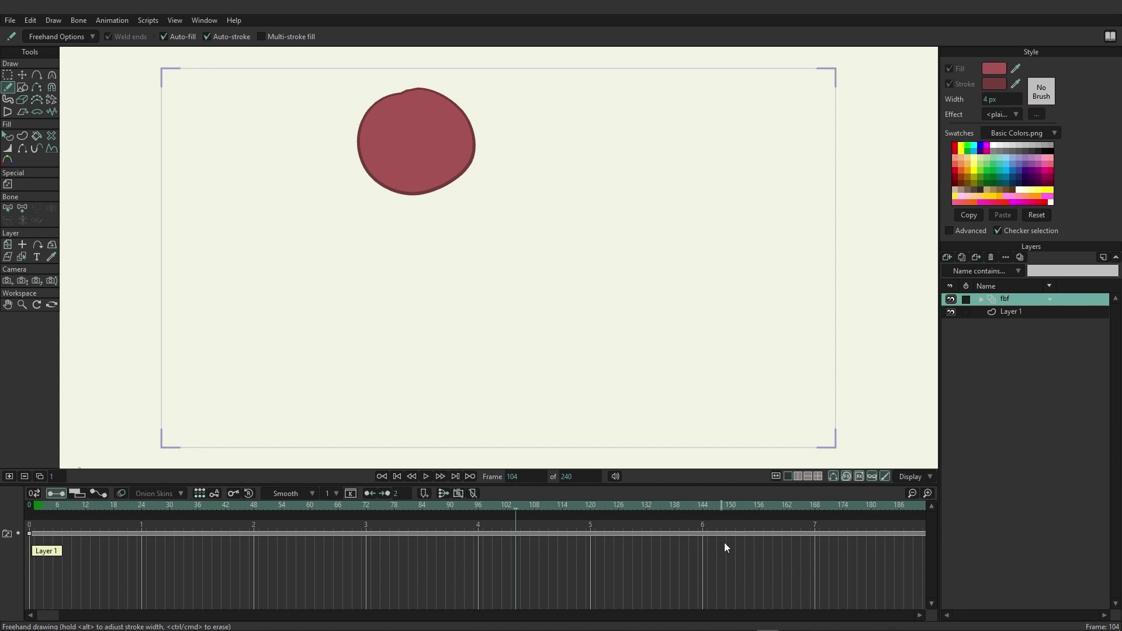
{"action": "left_click_drag", "start_coordinate": [518, 519], "coordinate": [34, 524]}
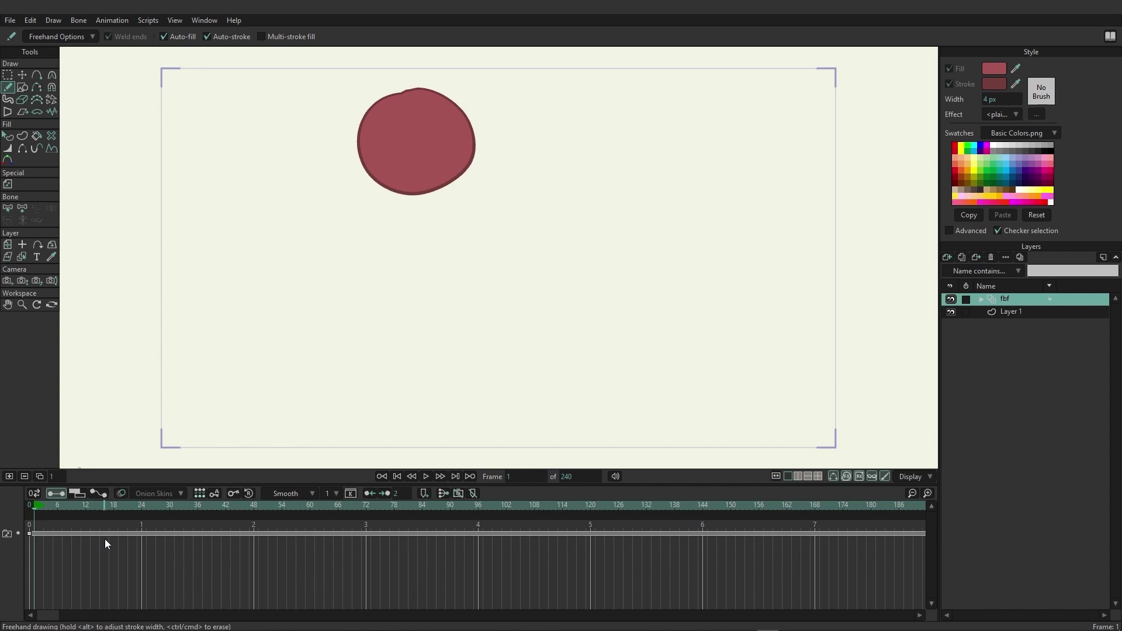
- Add a blank drawing at frame 1 on fbf, checking frame 0 still holds the circle
{"action": "left_click", "coordinate": [9, 478]}
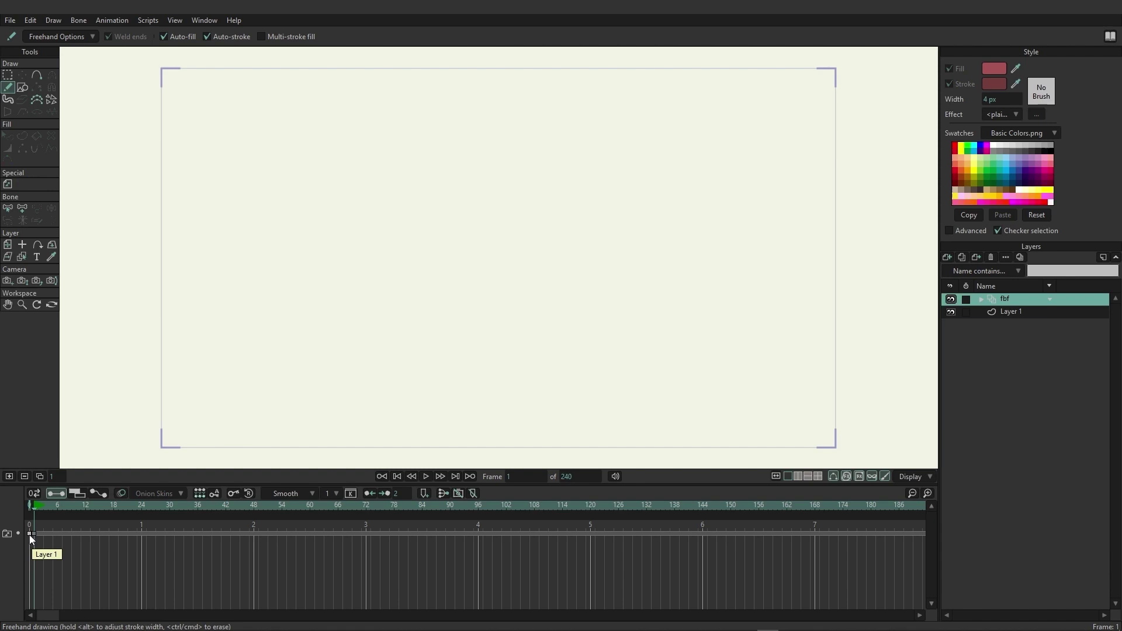
{"action": "left_click", "coordinate": [30, 510]}
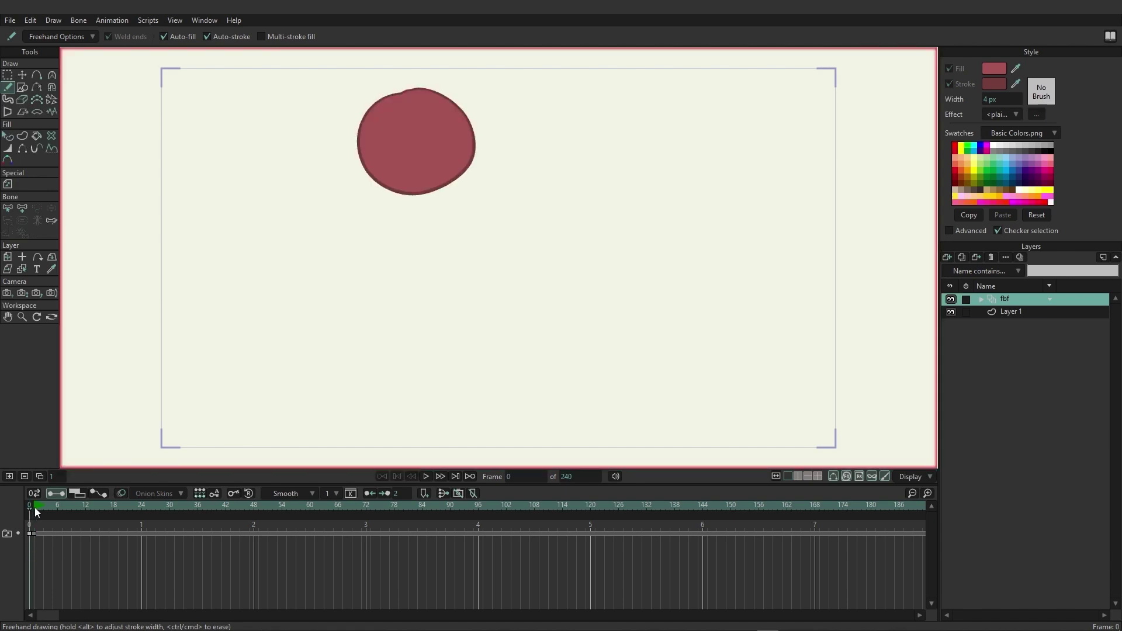
{"action": "left_click", "coordinate": [34, 507]}
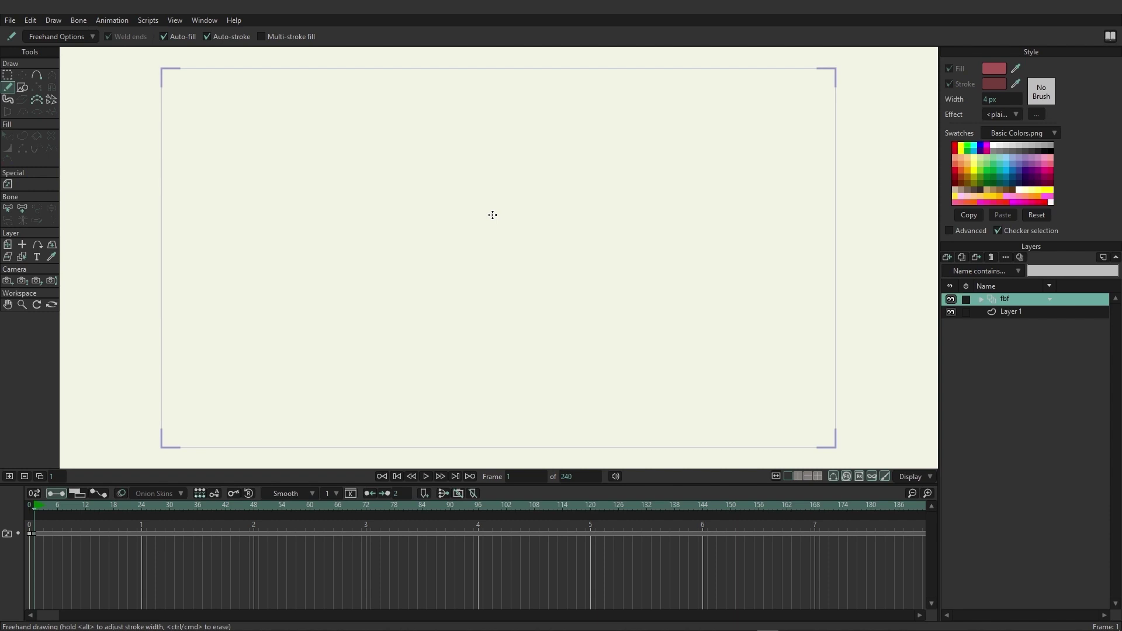
- Enable onion skins, scrub through frames 7, 10 and 3, then draw a red circle on frame 1
{"action": "left_click", "coordinate": [122, 495]}
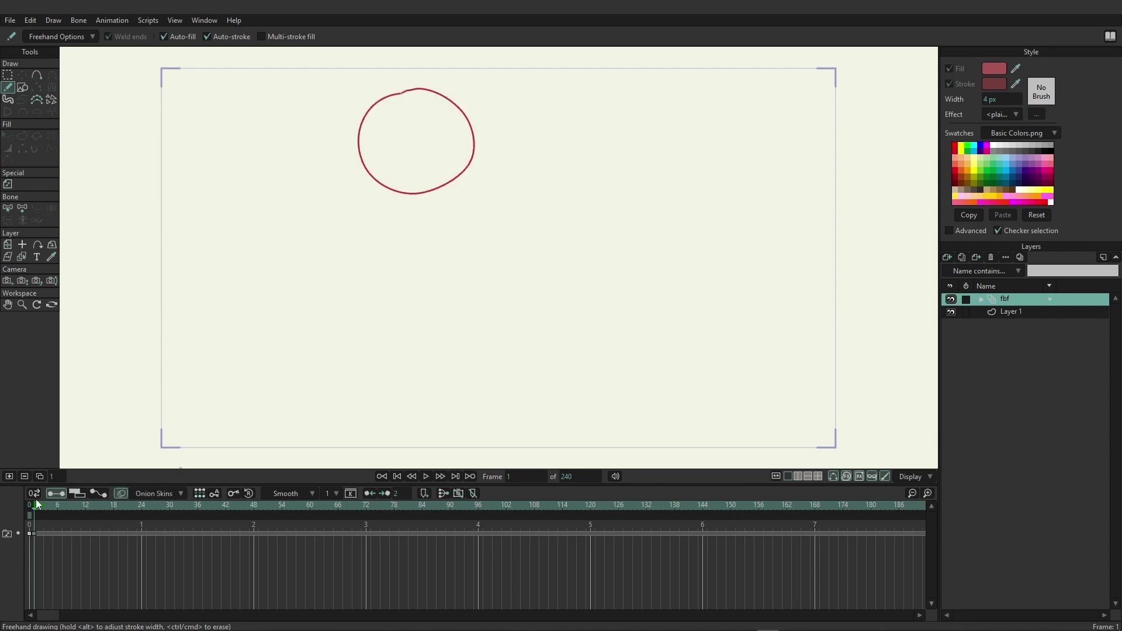
{"action": "left_click_drag", "start_coordinate": [37, 501], "coordinate": [64, 503]}
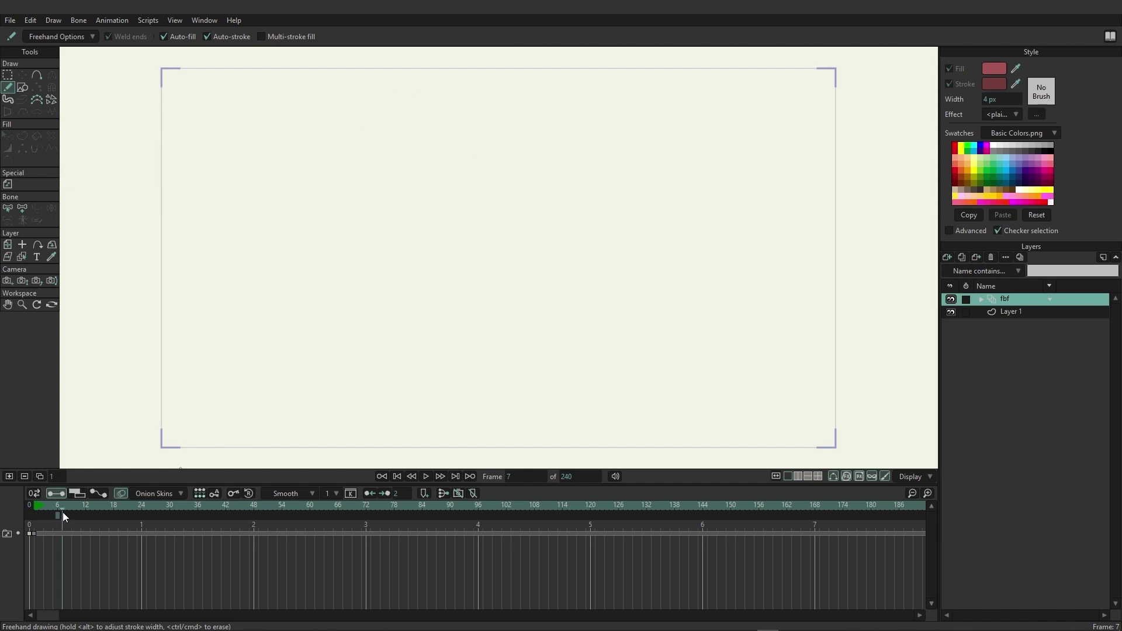
{"action": "left_click_drag", "start_coordinate": [62, 512], "coordinate": [75, 506]}
{"action": "left_click_drag", "start_coordinate": [76, 507], "coordinate": [37, 510]}
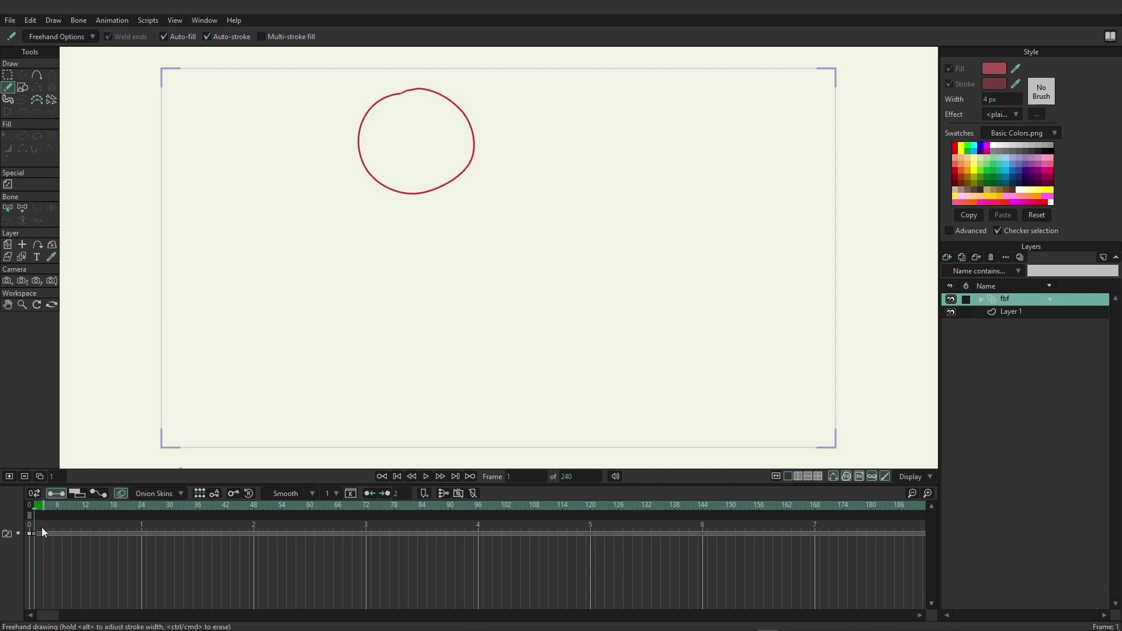
{"action": "left_click", "coordinate": [33, 533]}
{"action": "mouse_move", "coordinate": [455, 102]}
{"action": "left_mouse_down"}
{"action": "mouse_move", "coordinate": [391, 103]}
{"action": "mouse_move", "coordinate": [368, 120]}
{"action": "mouse_move", "coordinate": [362, 167]}
{"action": "mouse_move", "coordinate": [390, 196]}
{"action": "mouse_move", "coordinate": [429, 199]}
{"action": "mouse_move", "coordinate": [467, 179]}
{"action": "mouse_move", "coordinate": [478, 157]}
{"action": "mouse_move", "coordinate": [453, 101]}
{"action": "left_mouse_up"}
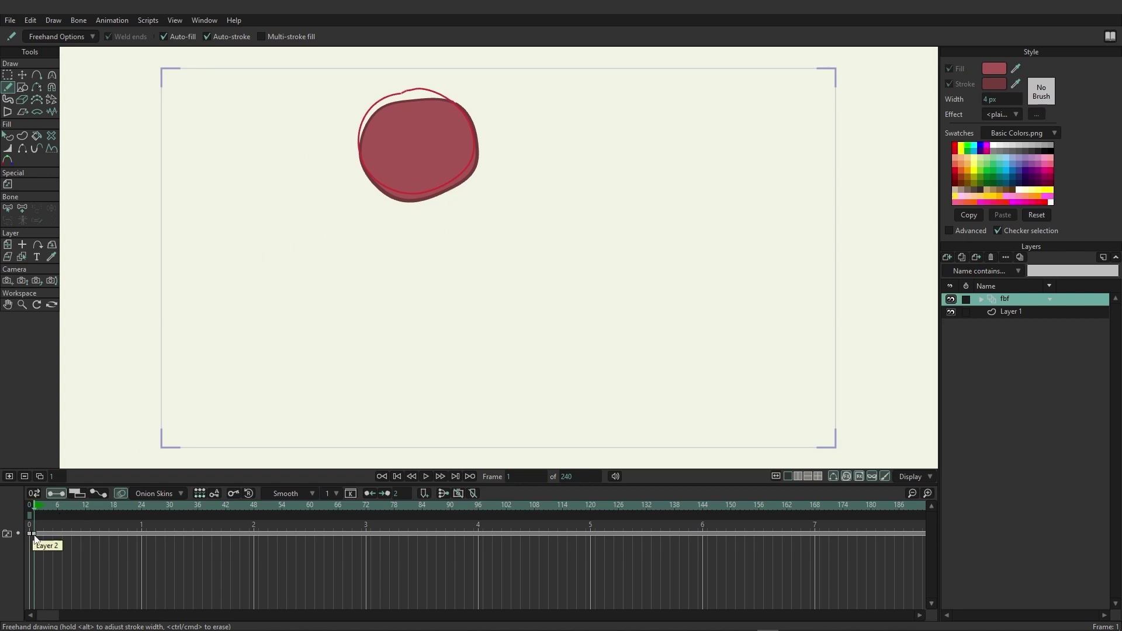
- Add an onion-skin marker, remove the extra markers, and return to frame 2 to see the ghost
{"action": "left_click", "coordinate": [37, 503]}
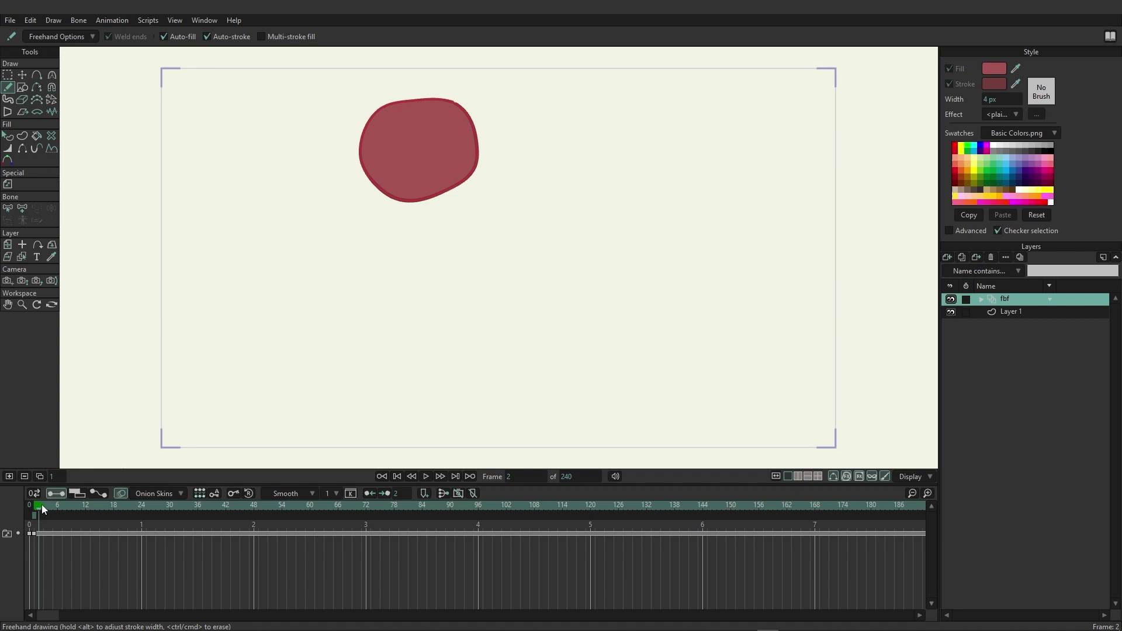
{"action": "left_click_drag", "start_coordinate": [37, 507], "coordinate": [72, 509]}
{"action": "left_click", "coordinate": [89, 514]}
{"action": "left_click", "coordinate": [89, 516]}
{"action": "left_click", "coordinate": [99, 516]}
{"action": "left_click_drag", "start_coordinate": [71, 507], "coordinate": [46, 511]}
{"action": "left_click", "coordinate": [41, 511]}
- Add a new drawing at frame 2 and draw a slightly larger, lower red oval over the ghosts
{"action": "left_click", "coordinate": [9, 477]}
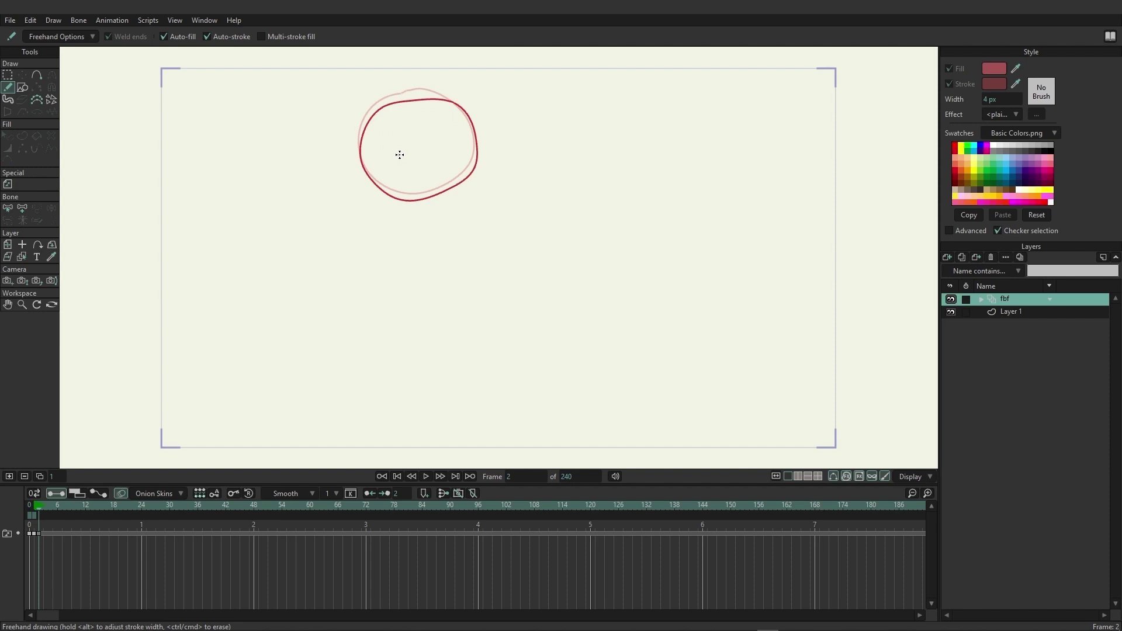
{"action": "mouse_move", "coordinate": [476, 122]}
{"action": "left_mouse_down"}
{"action": "mouse_move", "coordinate": [411, 108]}
{"action": "mouse_move", "coordinate": [371, 129]}
{"action": "mouse_move", "coordinate": [354, 162]}
{"action": "mouse_move", "coordinate": [363, 188]}
{"action": "mouse_move", "coordinate": [409, 212]}
{"action": "mouse_move", "coordinate": [478, 188]}
{"action": "mouse_move", "coordinate": [488, 146]}
{"action": "mouse_move", "coordinate": [476, 121]}
{"action": "left_mouse_up"}
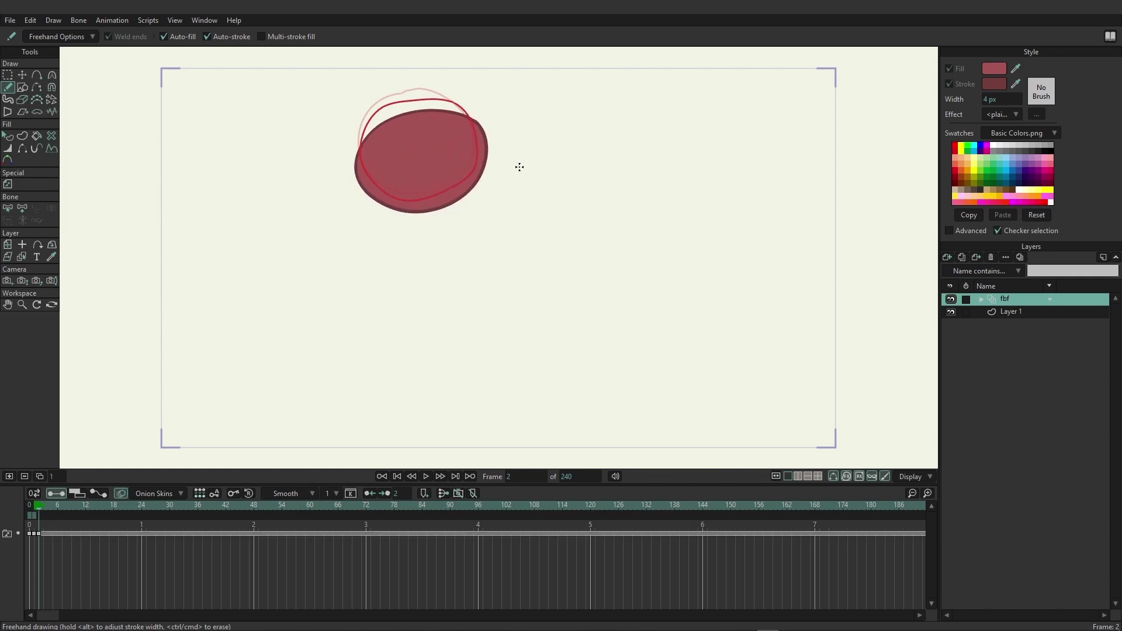
- With Transform Points, shift the frame-2 oval right and narrow it, then delete that frame
{"action": "left_click", "coordinate": [22, 75]}
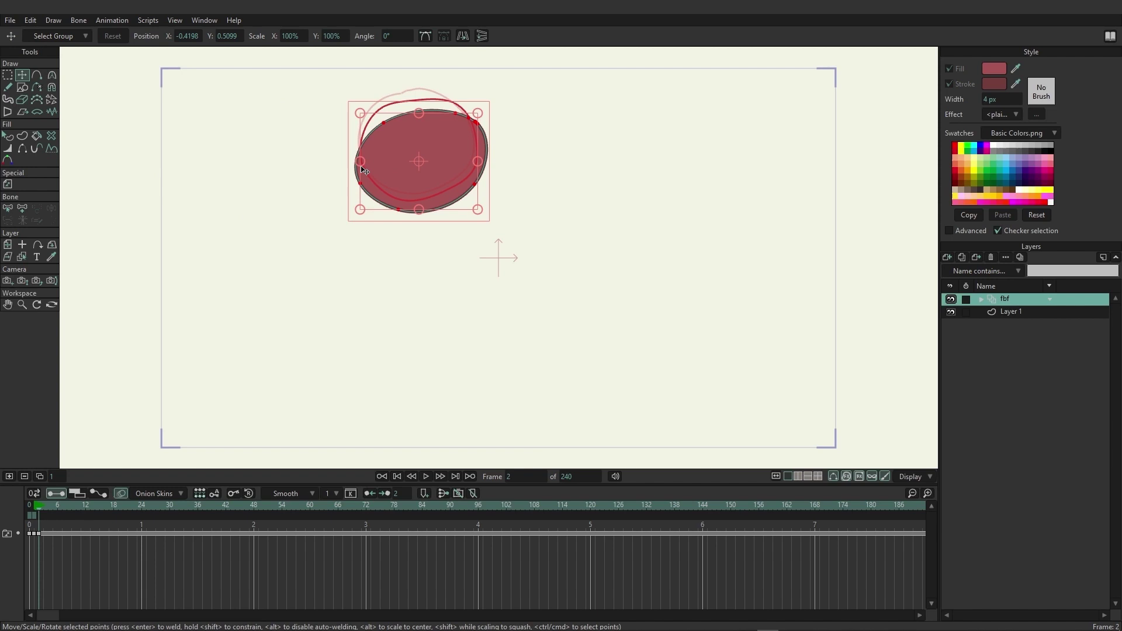
{"action": "left_click_drag", "start_coordinate": [363, 170], "coordinate": [373, 169]}
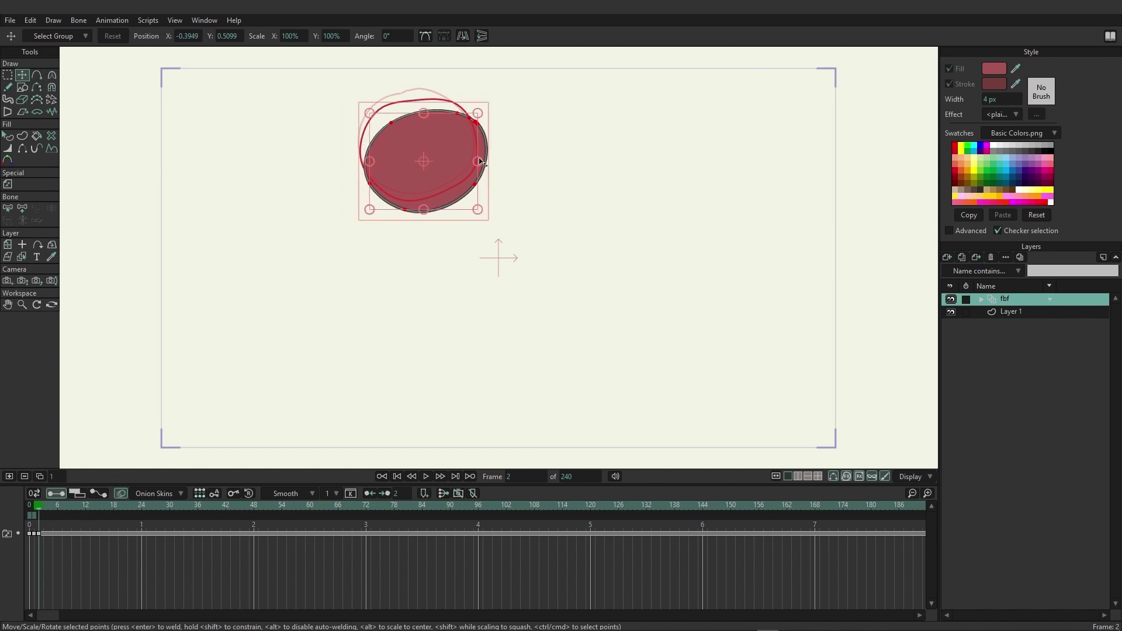
{"action": "left_click_drag", "start_coordinate": [479, 162], "coordinate": [468, 162]}
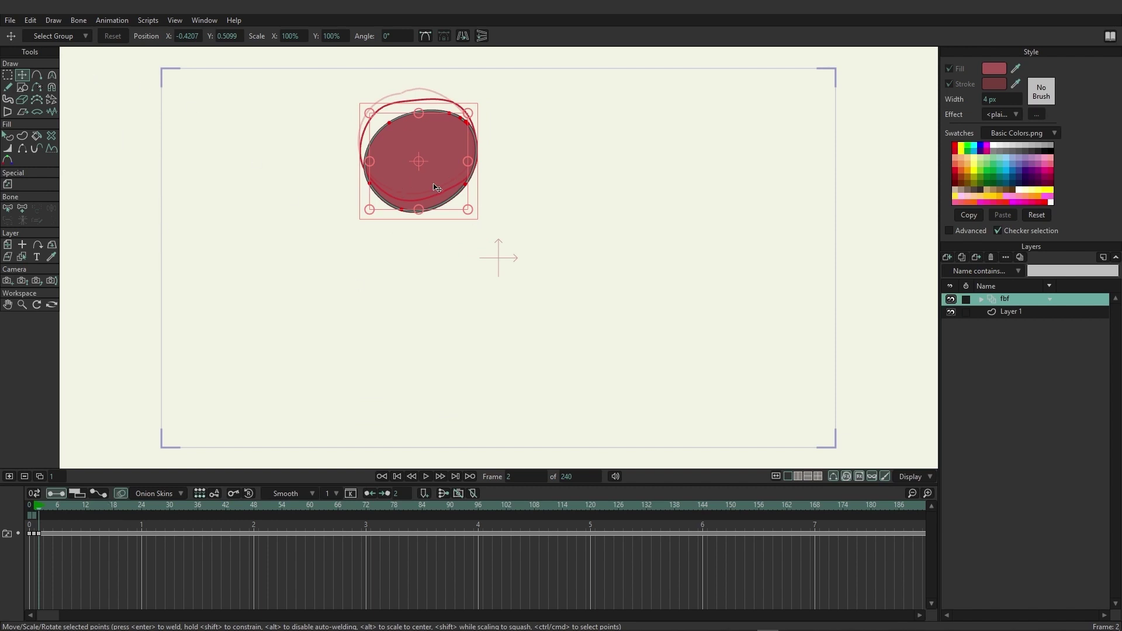
{"action": "left_click", "coordinate": [29, 477]}
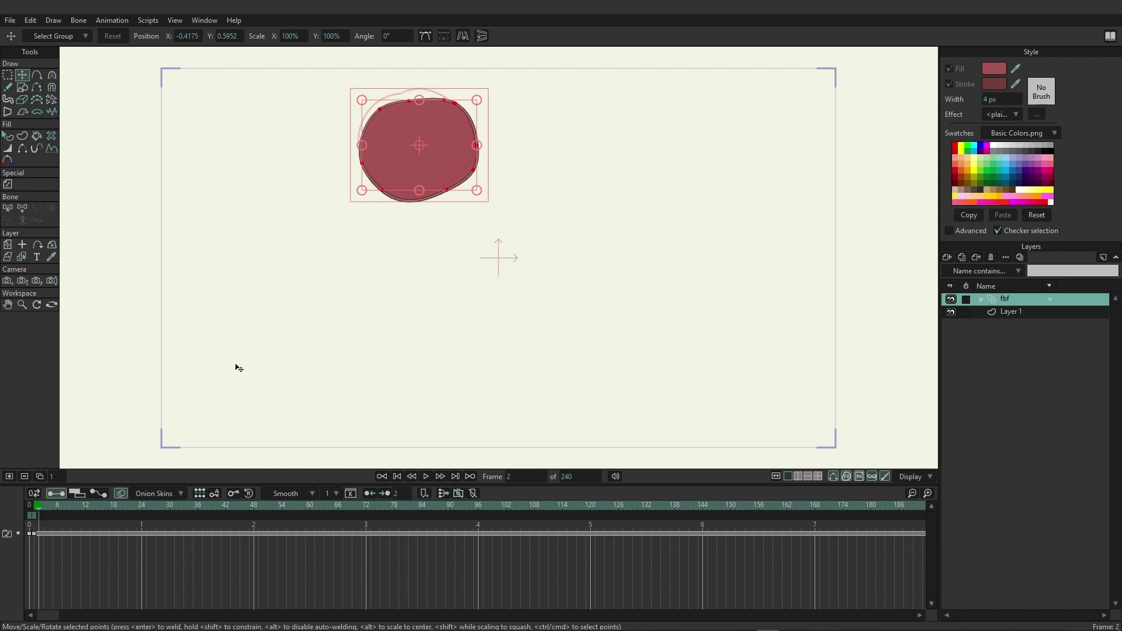
- Undo the deletion, duplicate the oval onto a new frame, and drag the frame-4 key to about frame 12
{"action": "key", "text": "ctrl+z"}
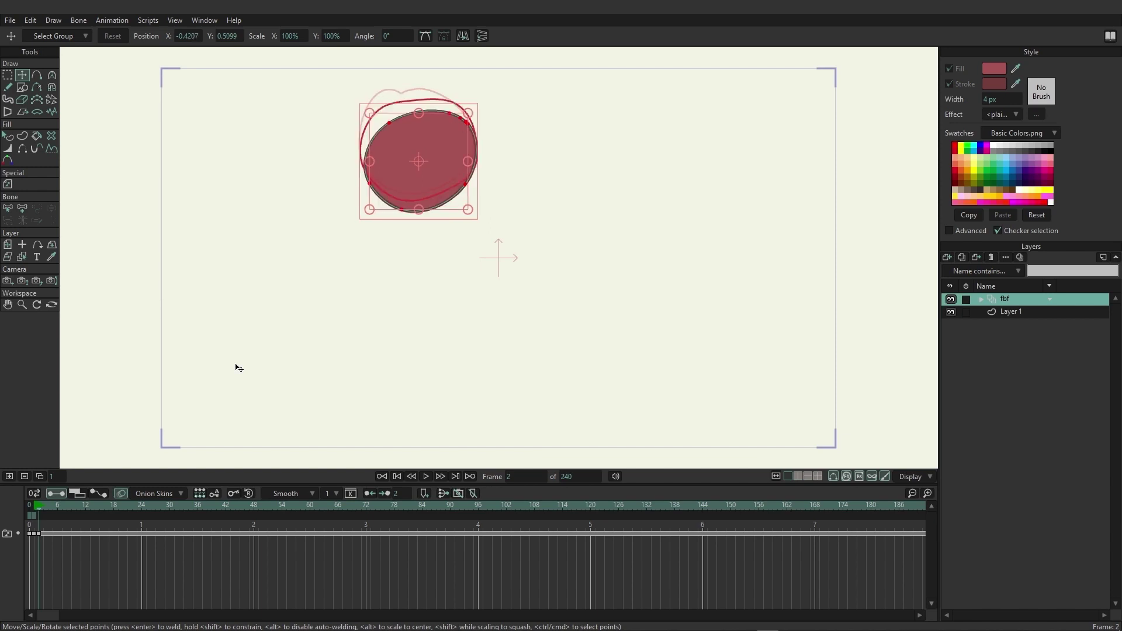
{"action": "left_click", "coordinate": [40, 477]}
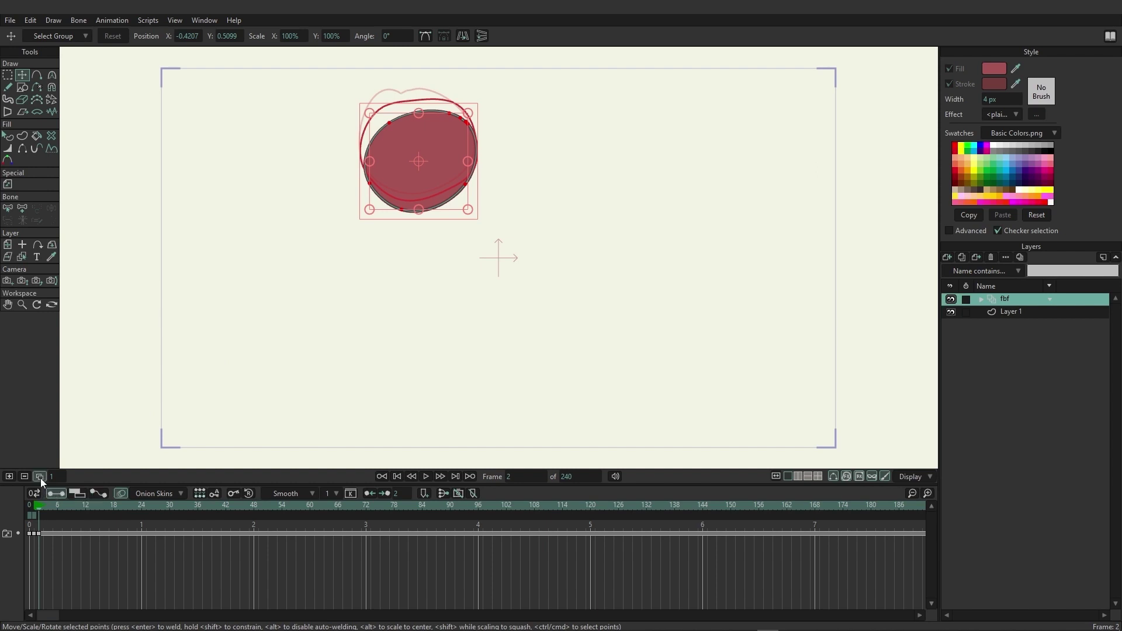
{"action": "left_click", "coordinate": [47, 509]}
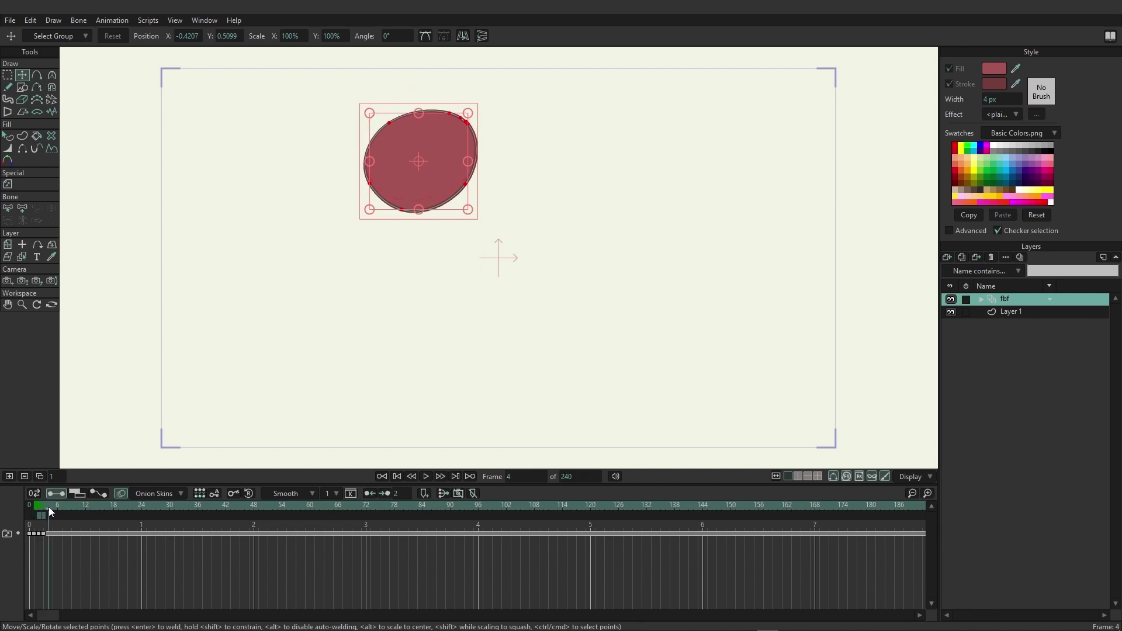
{"action": "left_click_drag", "start_coordinate": [44, 534], "coordinate": [142, 533]}
{"action": "left_click_drag", "start_coordinate": [44, 513], "coordinate": [142, 512]}
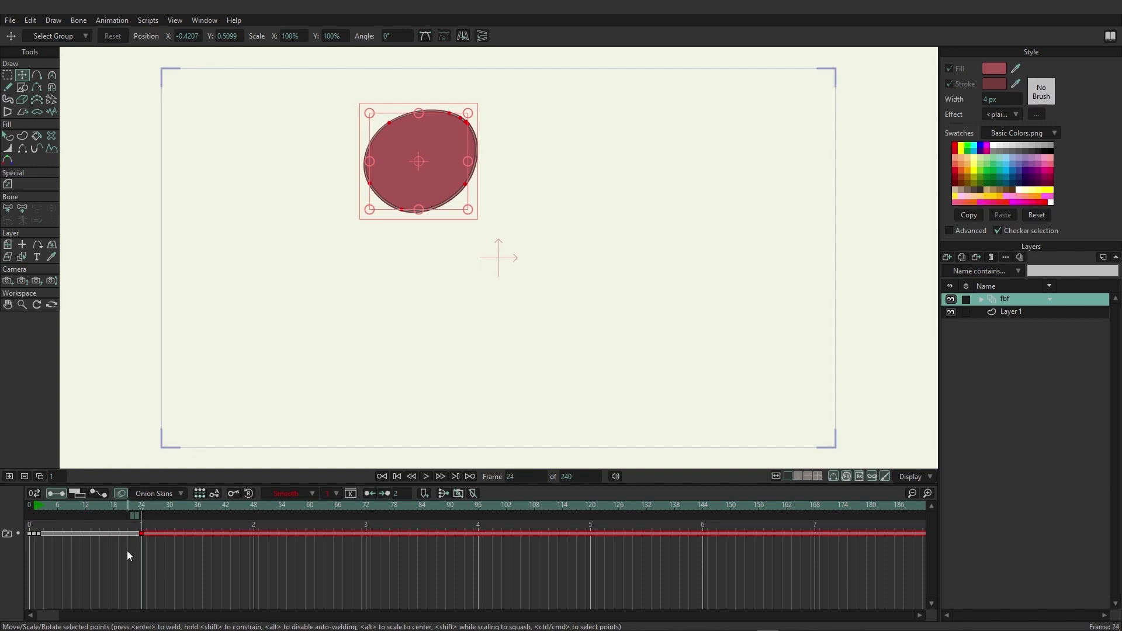
- Drag the drawing keys back toward the start so they sit within the first few frames
{"action": "left_click", "coordinate": [73, 558]}
{"action": "left_click", "coordinate": [142, 534]}
{"action": "left_click_drag", "start_coordinate": [38, 534], "coordinate": [51, 534]}
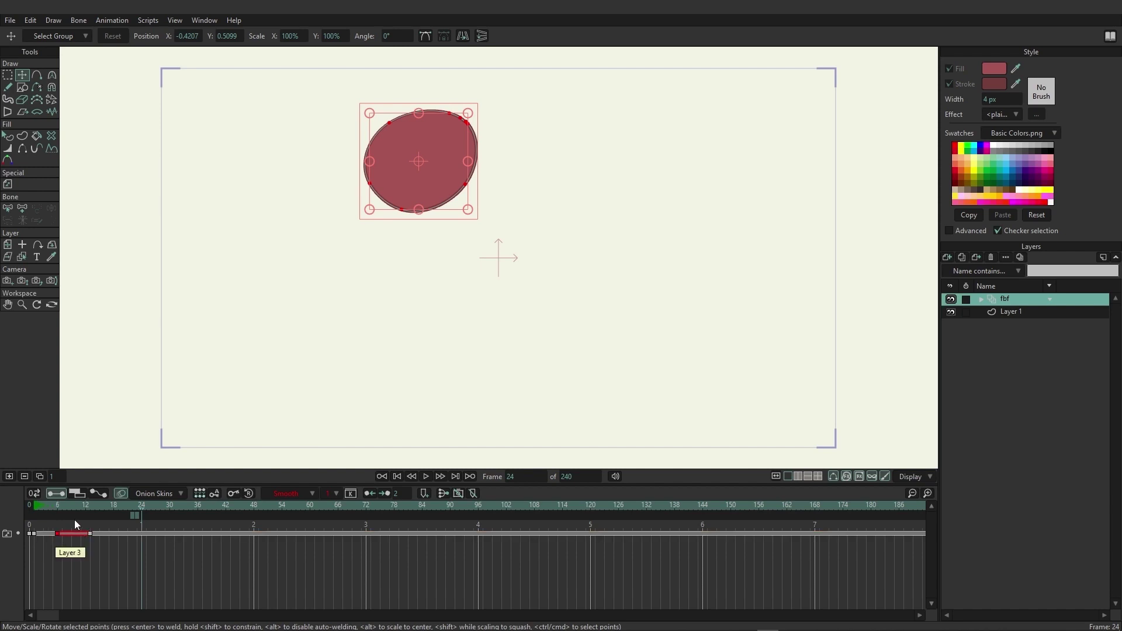
{"action": "left_click", "coordinate": [67, 505]}
{"action": "left_click_drag", "start_coordinate": [44, 534], "coordinate": [53, 537]}
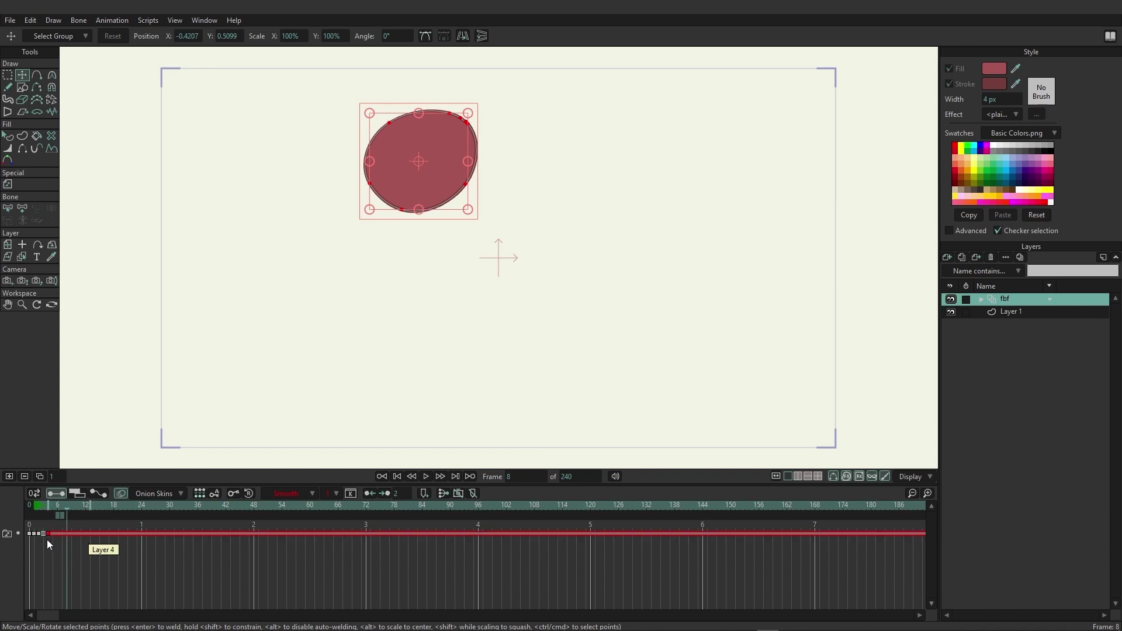
{"action": "left_click", "coordinate": [52, 544]}
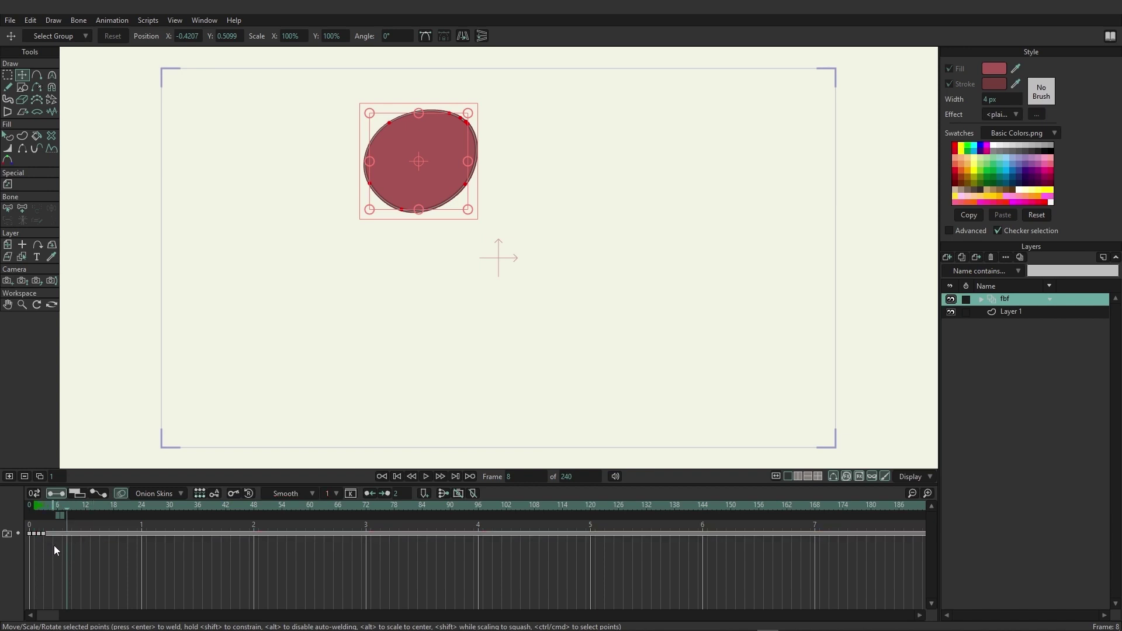
{"action": "left_click", "coordinate": [57, 477]}
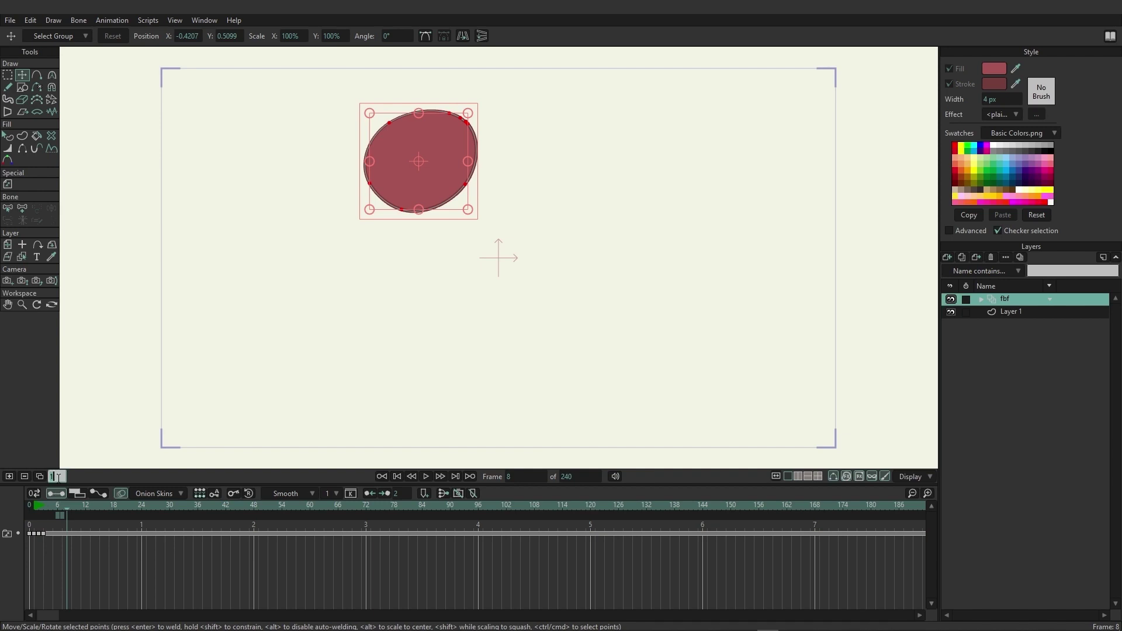
- Set the frame step to 2 and add empty drawing frames at frames 6, 8 and 10
{"action": "left_click", "coordinate": [58, 507]}
{"action": "left_click", "coordinate": [63, 476]}
{"action": "type", "text": "2"}
{"action": "key", "text": "Return"}
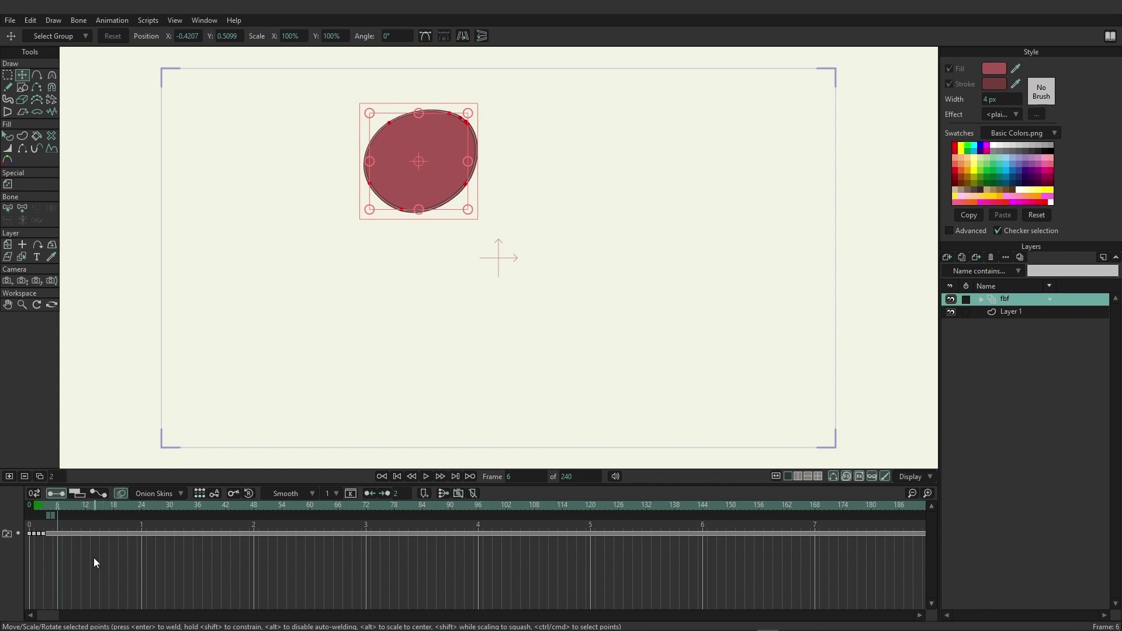
{"action": "left_click", "coordinate": [9, 476]}
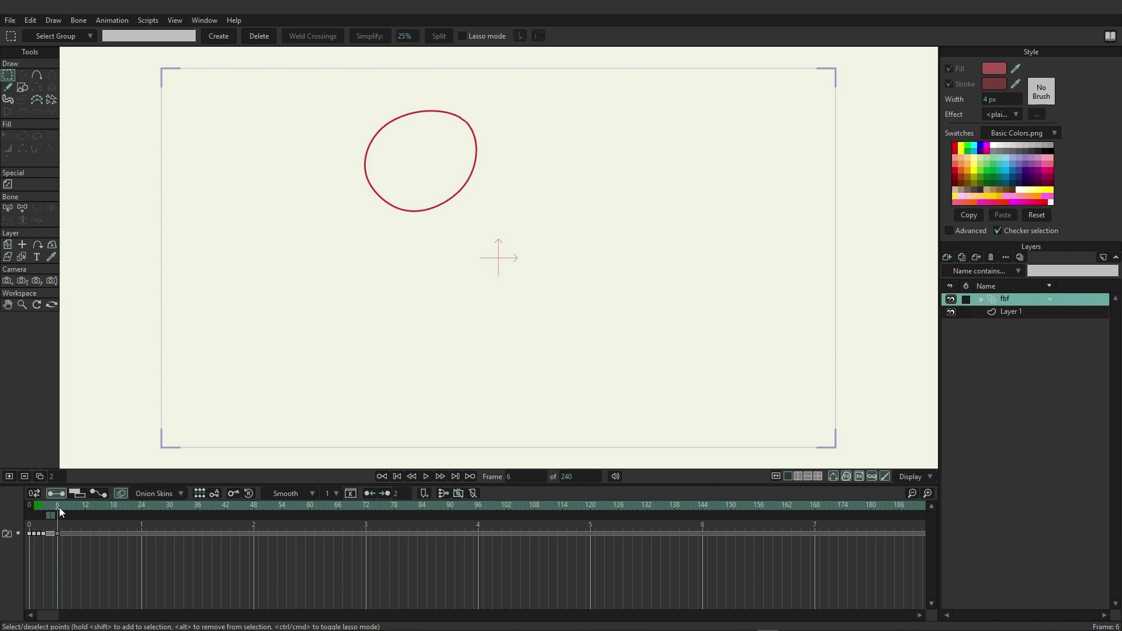
{"action": "left_click", "coordinate": [11, 478]}
{"action": "left_click", "coordinate": [12, 479]}
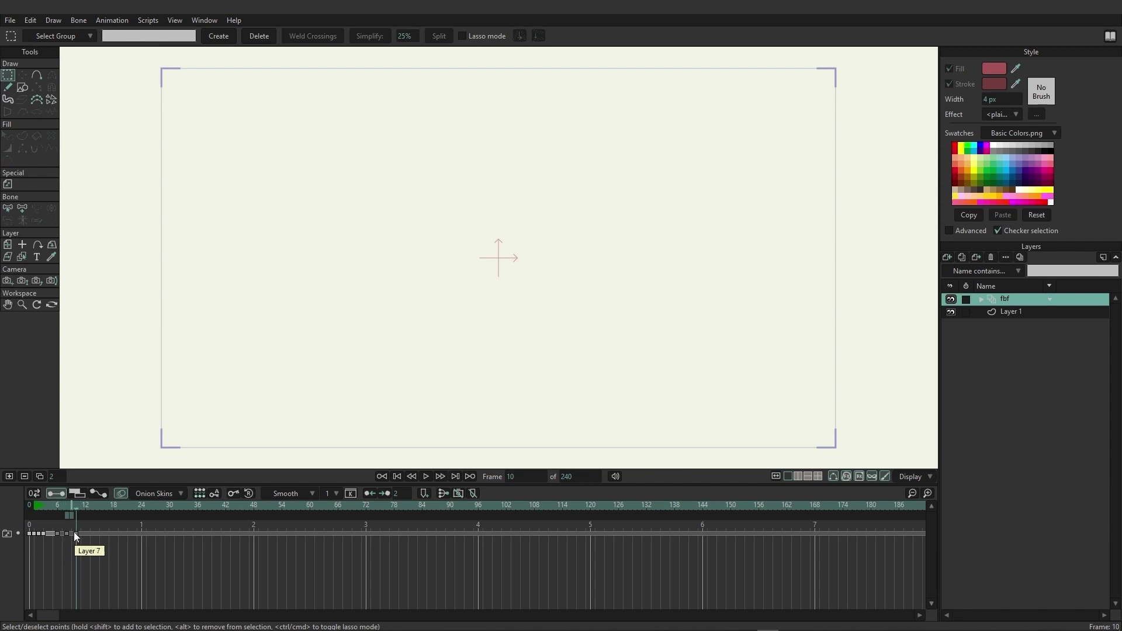
- Change the frame step to 5 and add empty frames at frames 15 and 20
{"action": "left_click", "coordinate": [53, 477]}
{"action": "type", "text": "5"}
{"action": "key", "text": "Return"}
{"action": "left_click", "coordinate": [9, 479]}
{"action": "left_click", "coordinate": [10, 478]}
- On frame 2, compare outline-only and filled onion-skin display, settling on filled
{"action": "left_click", "coordinate": [175, 493]}
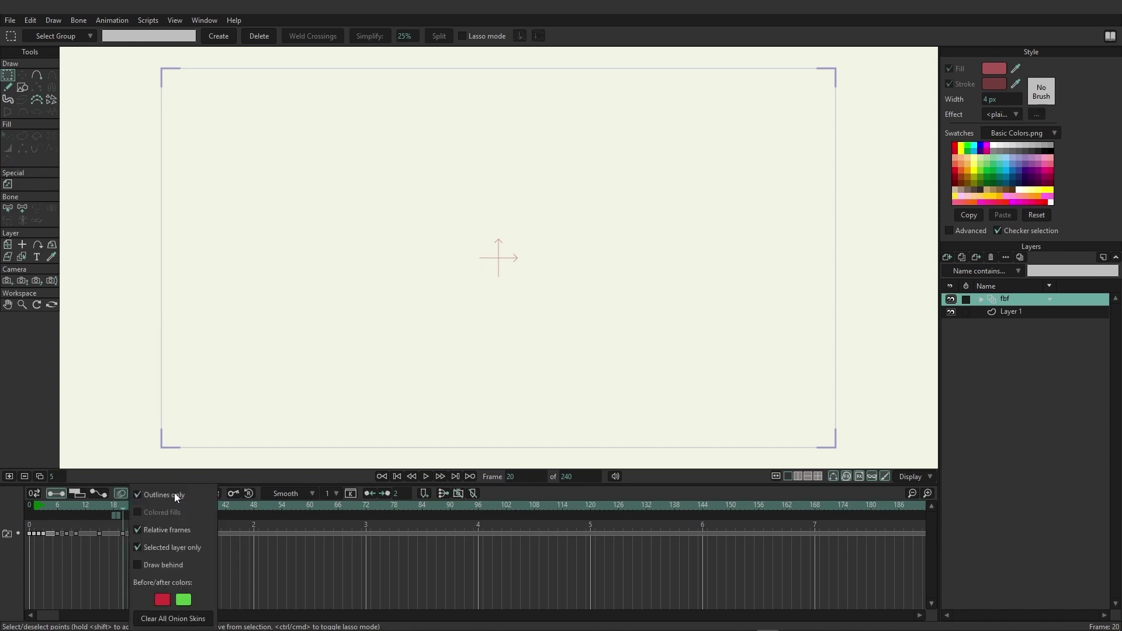
{"action": "left_click", "coordinate": [37, 503]}
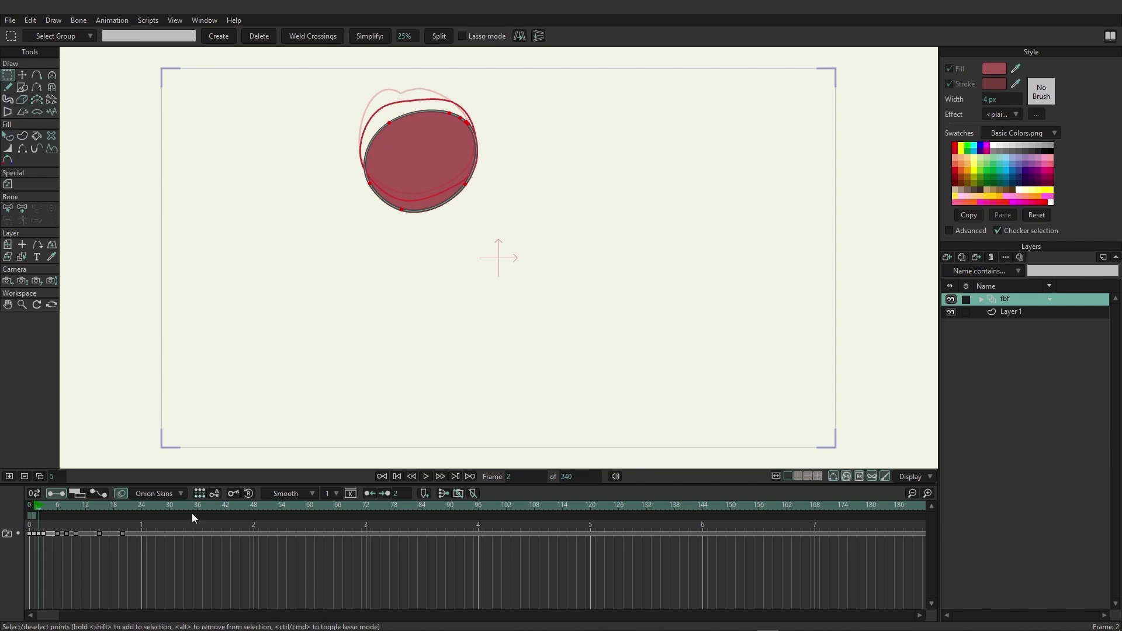
{"action": "left_click", "coordinate": [169, 494]}
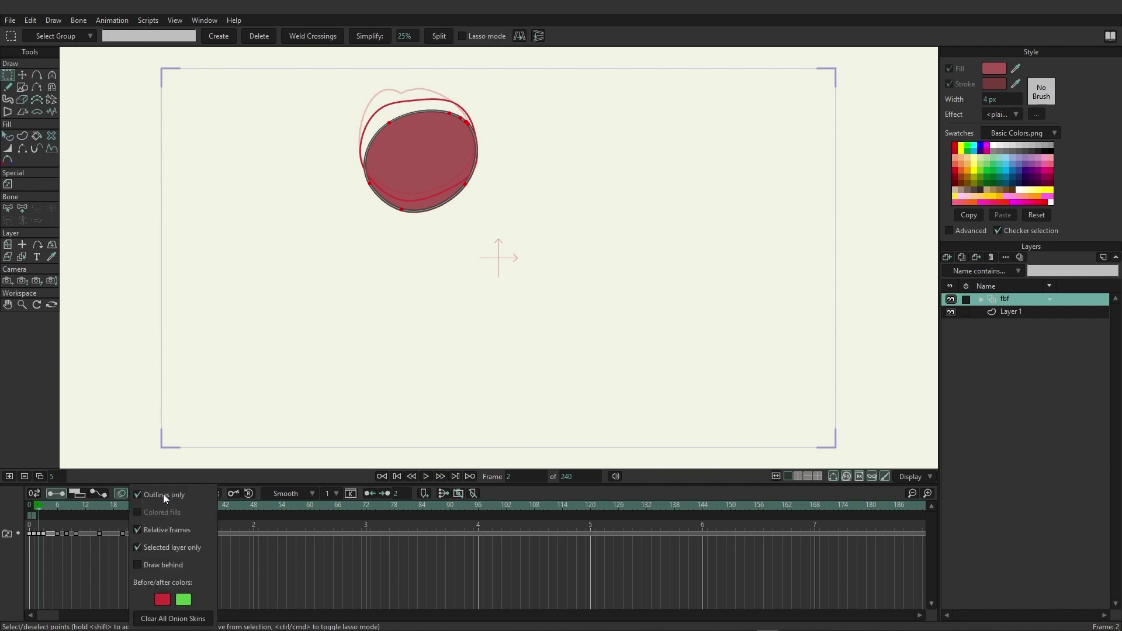
{"action": "left_click", "coordinate": [163, 495]}
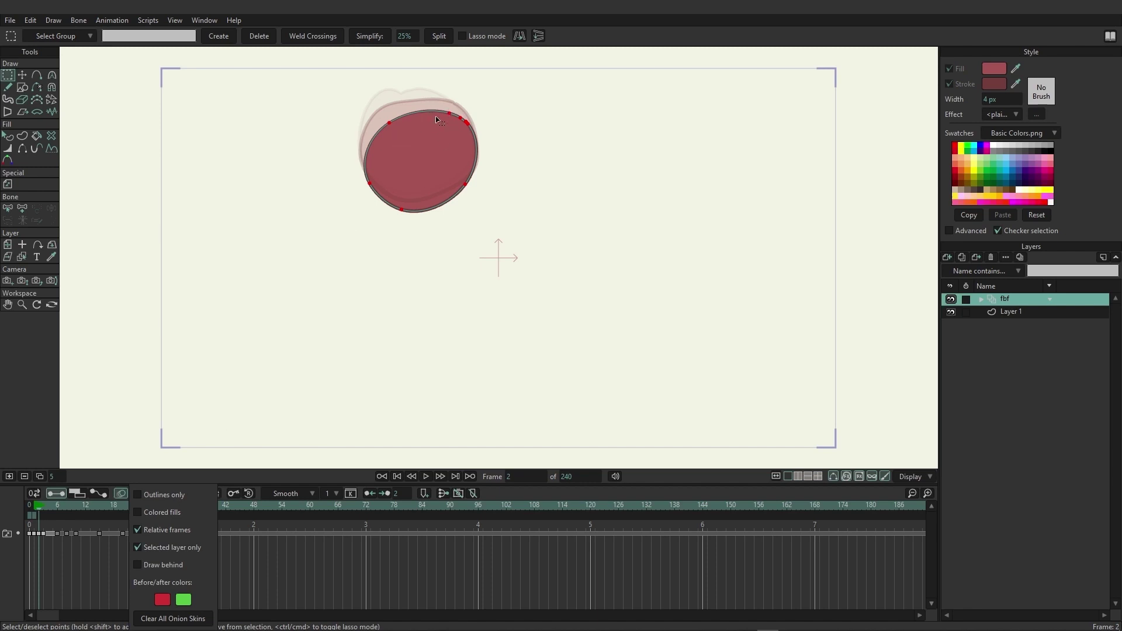
{"action": "left_click", "coordinate": [160, 495]}
{"action": "left_click", "coordinate": [164, 493]}
- Toggle the coloured before/after onion-skin fills on and off, leaving them off
{"action": "left_click", "coordinate": [156, 513]}
{"action": "left_click", "coordinate": [156, 513]}
{"action": "left_click", "coordinate": [156, 513]}
{"action": "left_click", "coordinate": [156, 513]}
{"action": "left_click", "coordinate": [156, 513]}
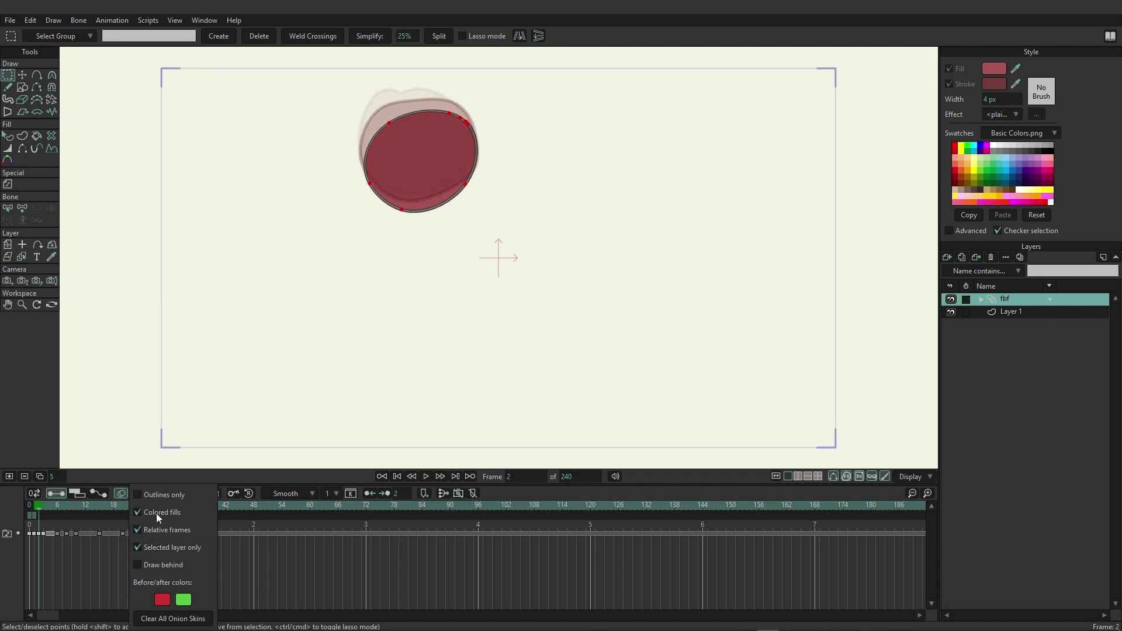
{"action": "left_click", "coordinate": [156, 513]}
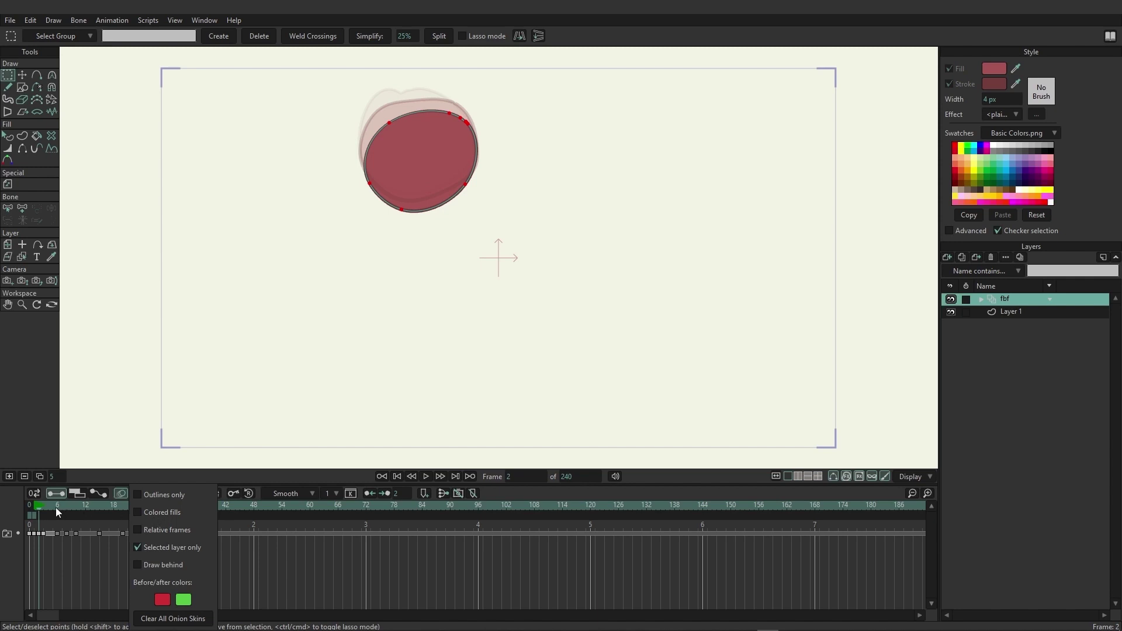
- Scrub frames 2 to 25 to check the ghosts, then clear all onion skins
{"action": "left_click_drag", "start_coordinate": [47, 506], "coordinate": [135, 503]}
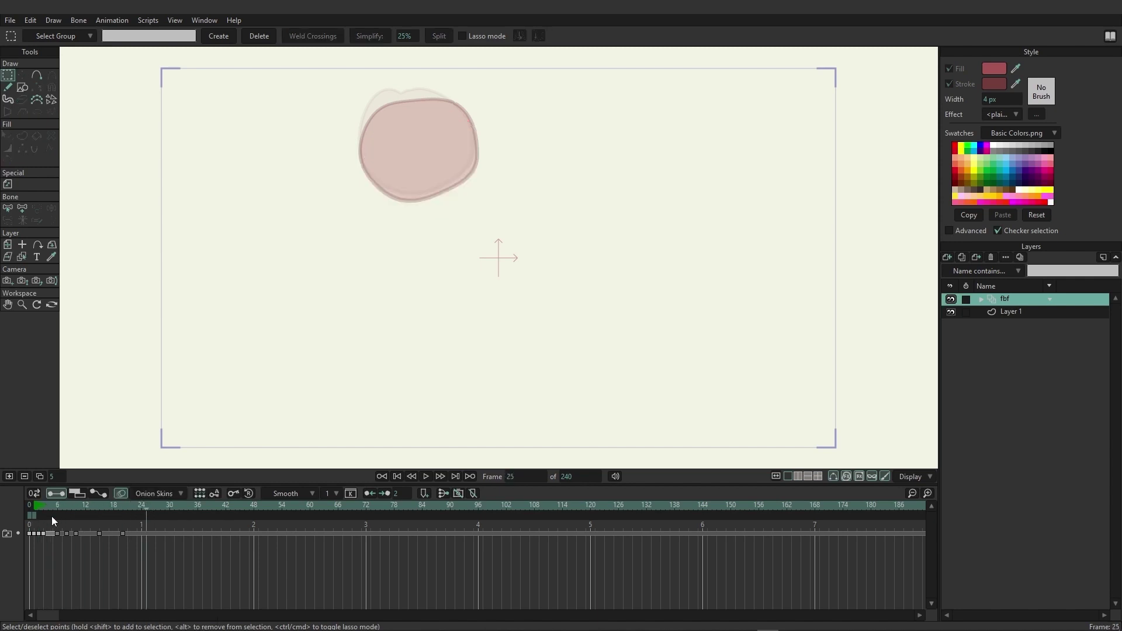
{"action": "left_click_drag", "start_coordinate": [169, 506], "coordinate": [39, 506]}
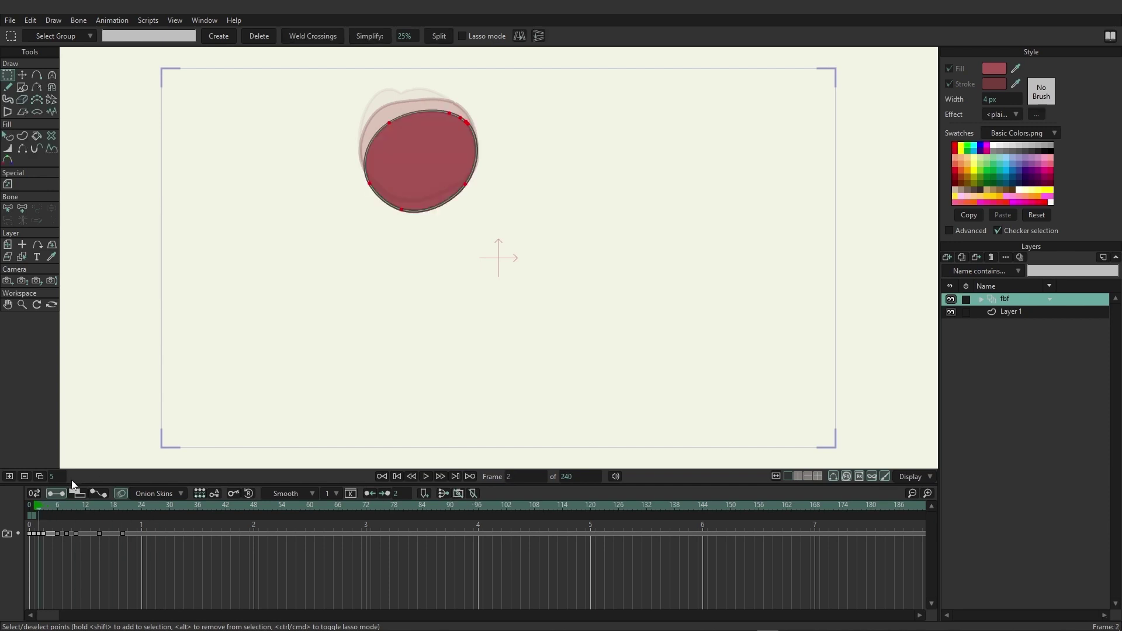
{"action": "left_click", "coordinate": [178, 494]}
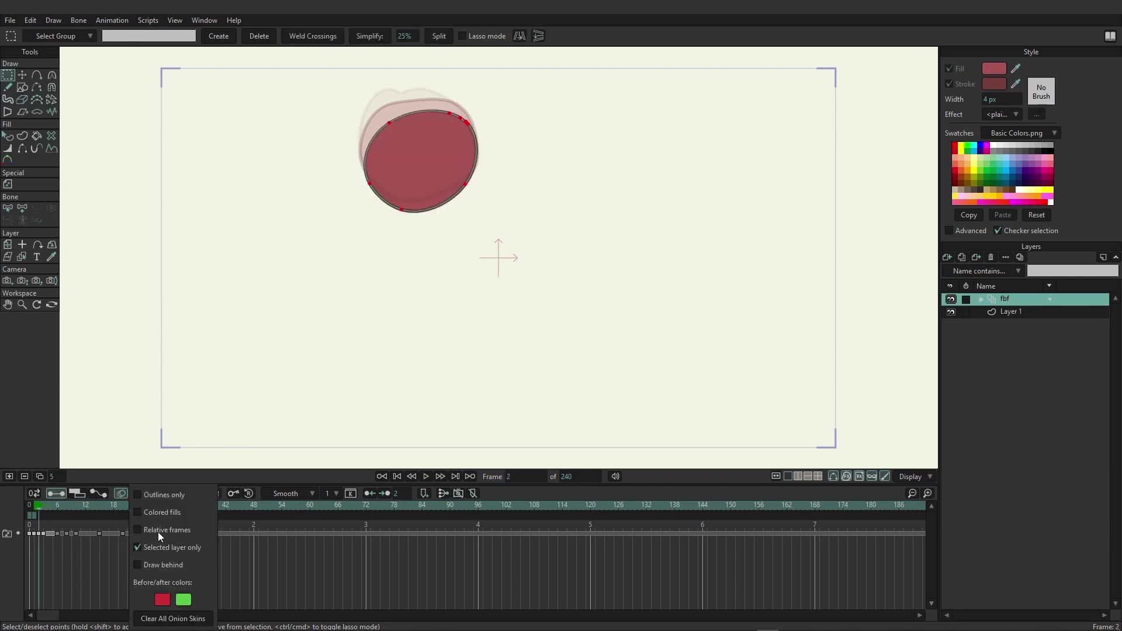
{"action": "mouse_move", "coordinate": [40, 508]}
{"action": "left_mouse_down"}
{"action": "mouse_move", "coordinate": [65, 503]}
{"action": "mouse_move", "coordinate": [40, 508]}
{"action": "left_mouse_up"}
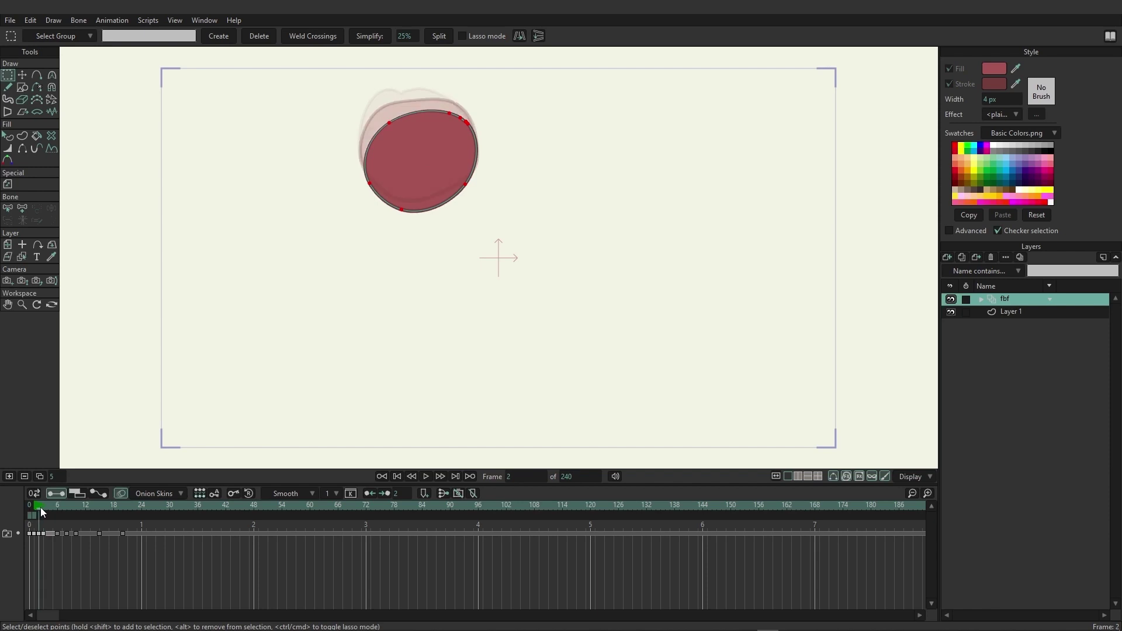
{"action": "left_click", "coordinate": [155, 494]}
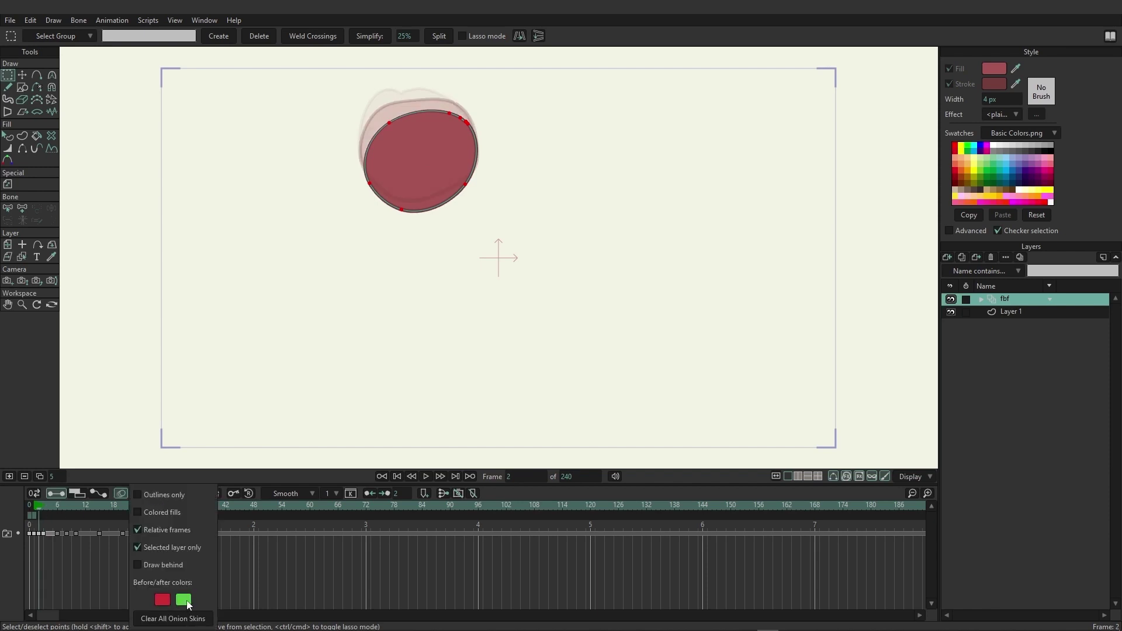
{"action": "left_click", "coordinate": [170, 619]}
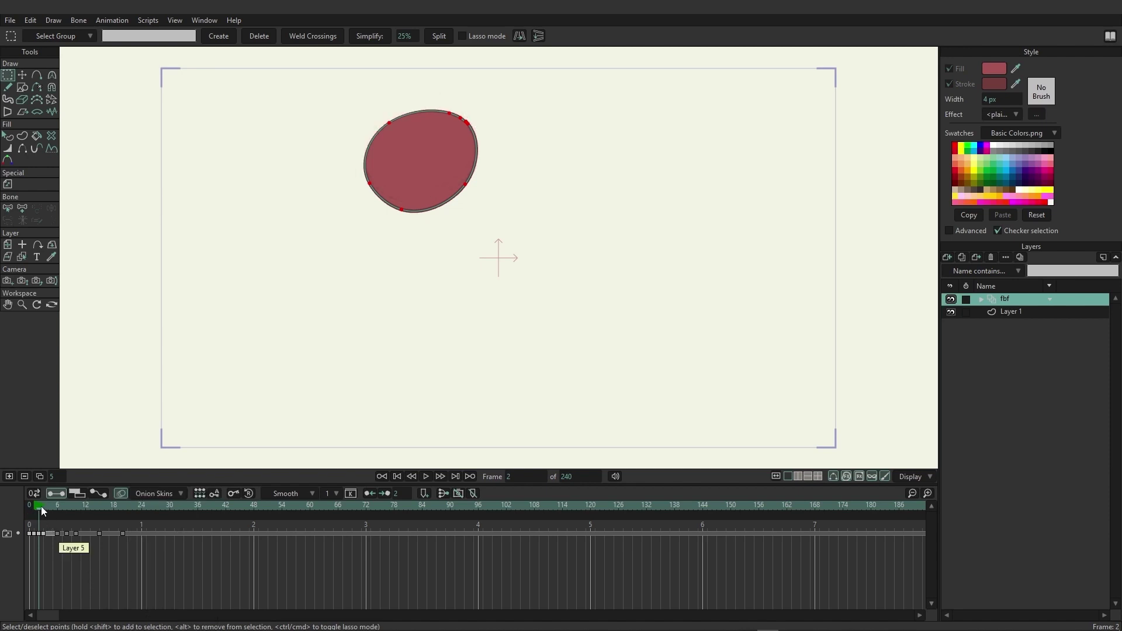
- Preview the ovals from frame 1, then scrub along the timeline out to frame 120
{"action": "mouse_move", "coordinate": [40, 507]}
{"action": "left_mouse_down"}
{"action": "mouse_move", "coordinate": [79, 500]}
{"action": "mouse_move", "coordinate": [25, 508]}
{"action": "mouse_move", "coordinate": [44, 507]}
{"action": "left_mouse_up"}
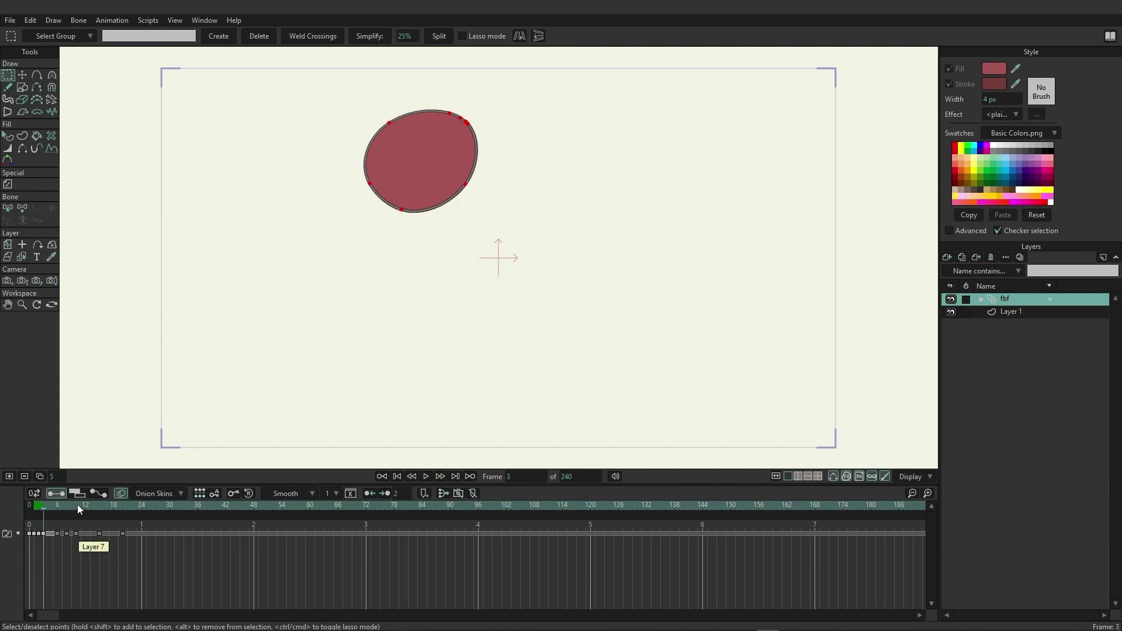
{"action": "mouse_move", "coordinate": [77, 504]}
{"action": "left_mouse_down"}
{"action": "mouse_move", "coordinate": [260, 515]}
{"action": "mouse_move", "coordinate": [37, 522]}
{"action": "mouse_move", "coordinate": [562, 542]}
{"action": "mouse_move", "coordinate": [592, 532]}
{"action": "left_mouse_up"}
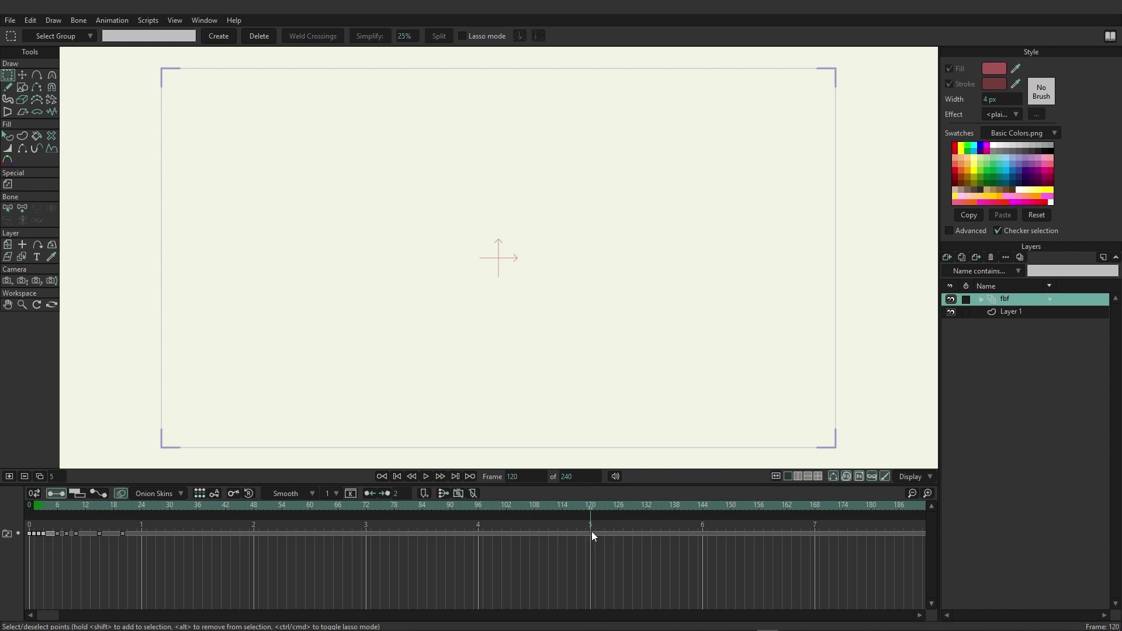
- Add empty drawing keys on the fbf layer at frames 120, 125, 130 and 135
{"action": "left_click", "coordinate": [8, 477]}
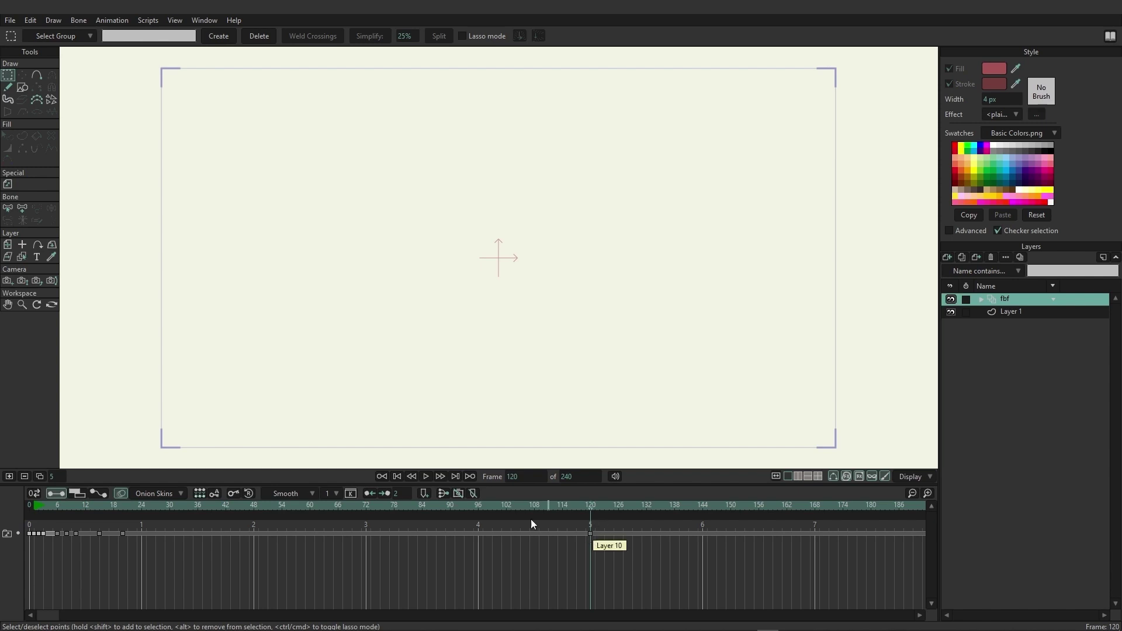
{"action": "left_click", "coordinate": [9, 477]}
{"action": "left_click", "coordinate": [10, 476]}
{"action": "left_click", "coordinate": [10, 477]}
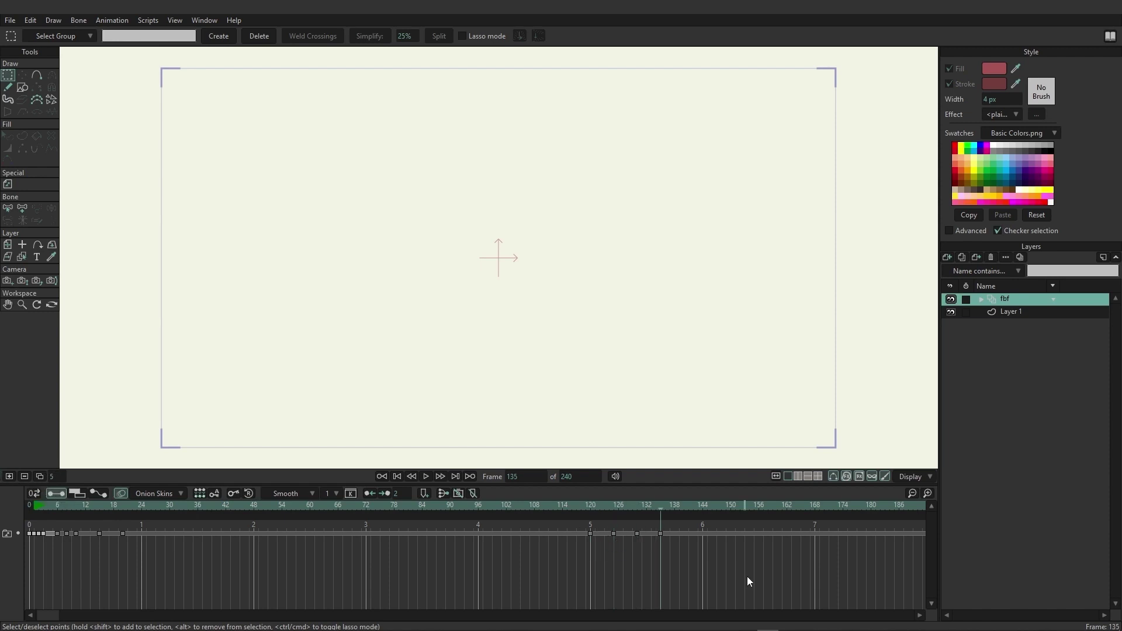